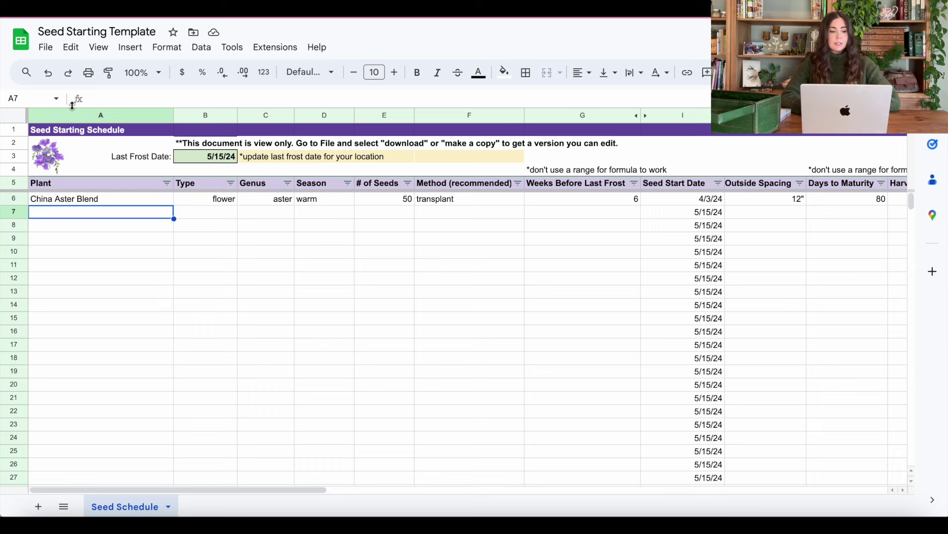
Look over the File menu's download and copy options, then close the menu
click(46, 48)
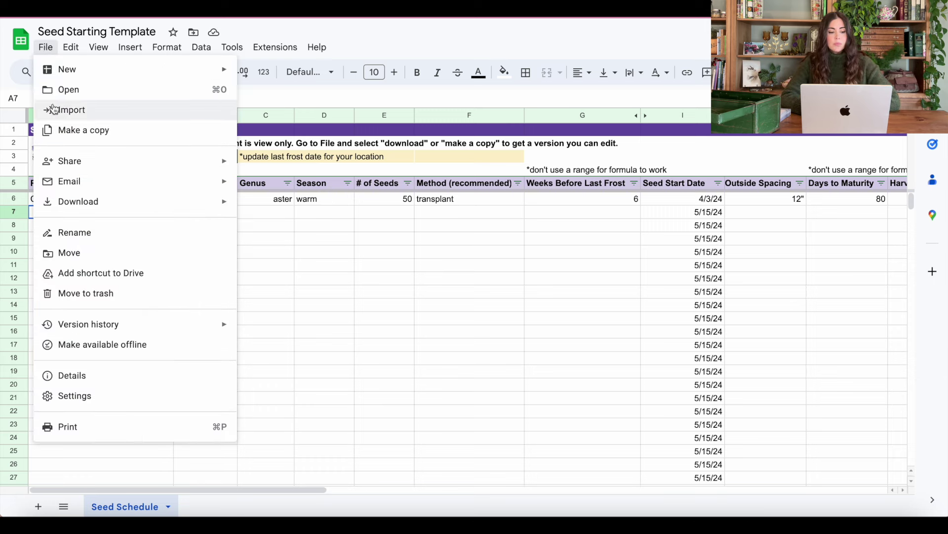
mouse_move(79, 203)
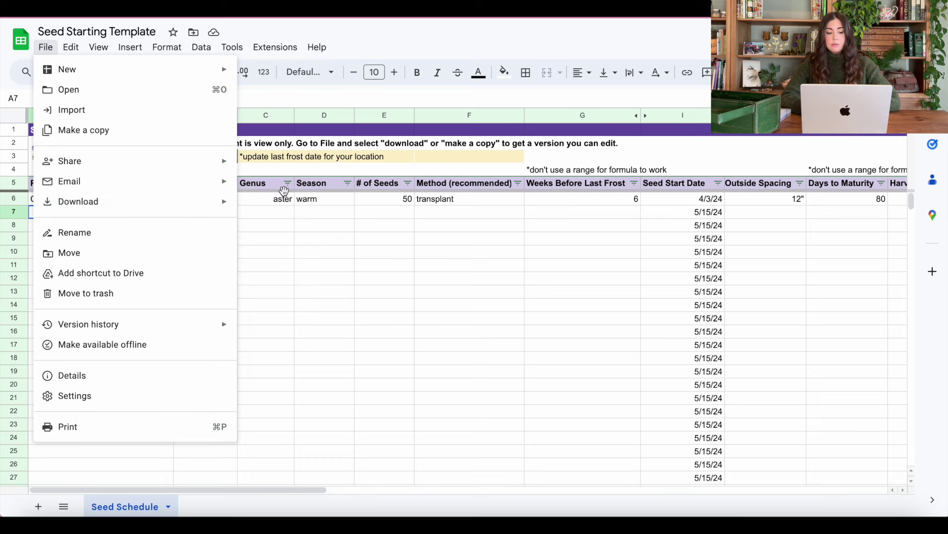
mouse_move(226, 202)
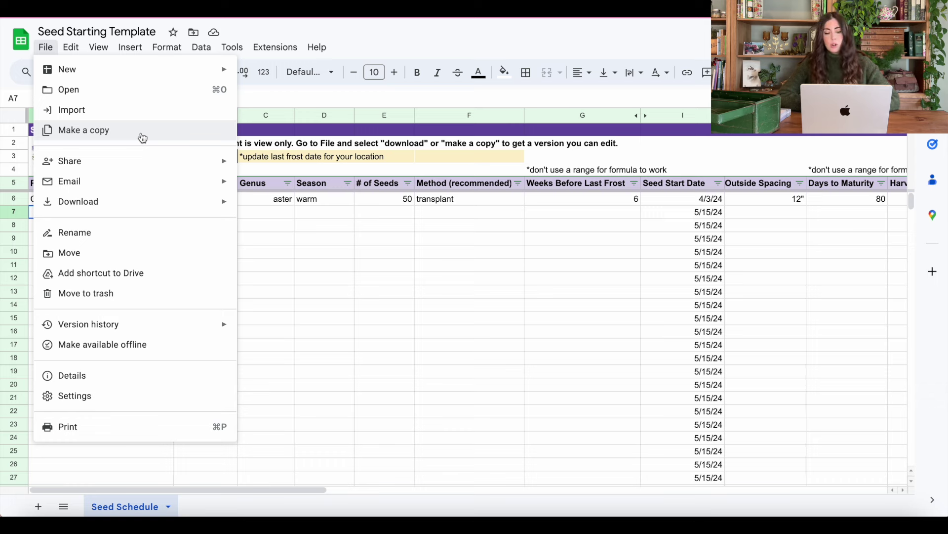
click(311, 235)
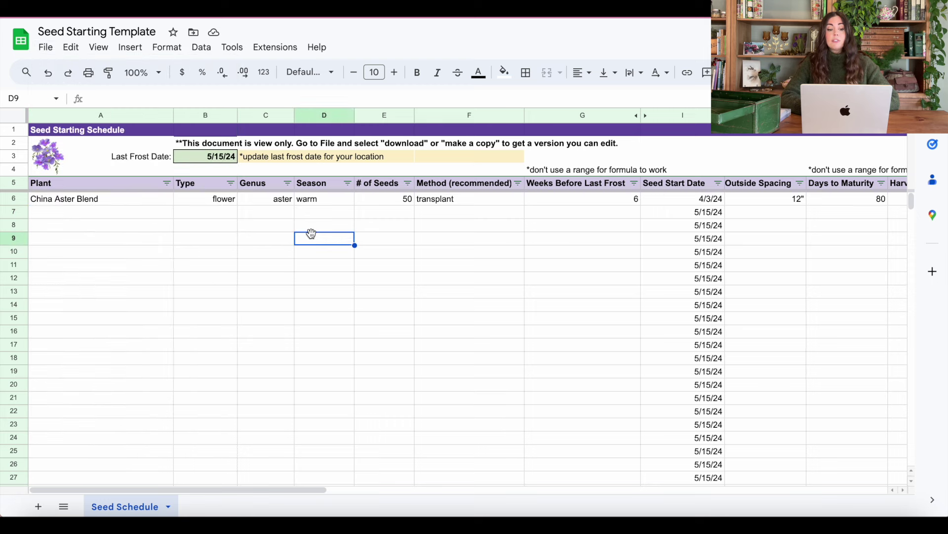
Review the view-only note, Last Frost Date and China Aster Blend example values
click(222, 148)
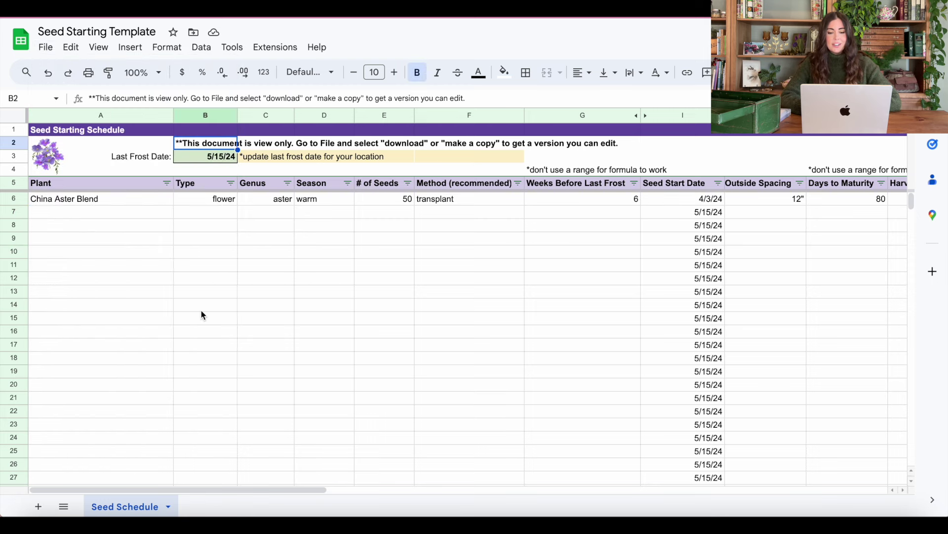
click(197, 159)
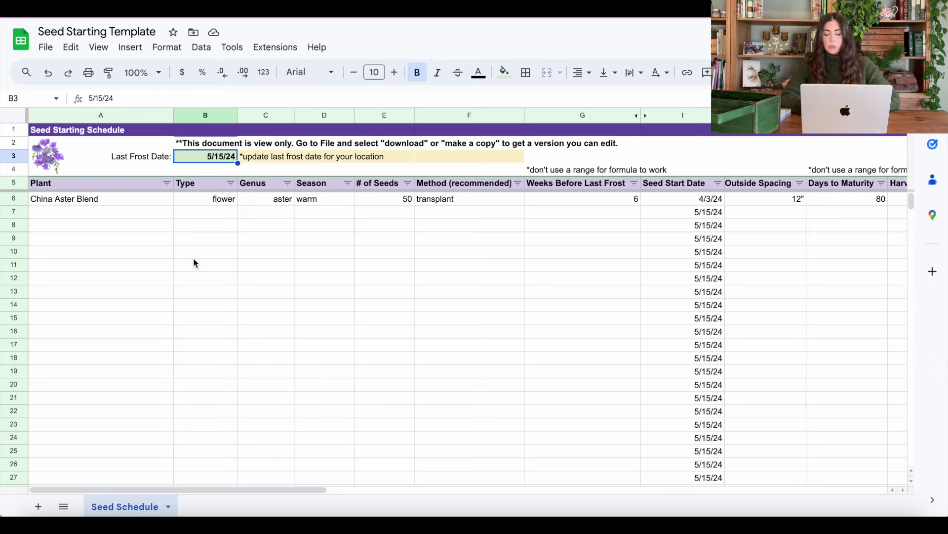
click(147, 205)
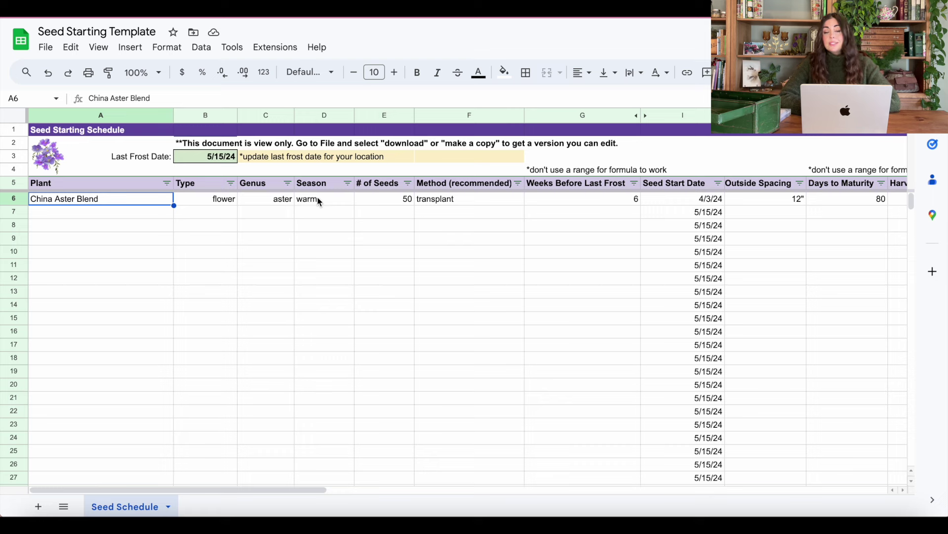
click(389, 201)
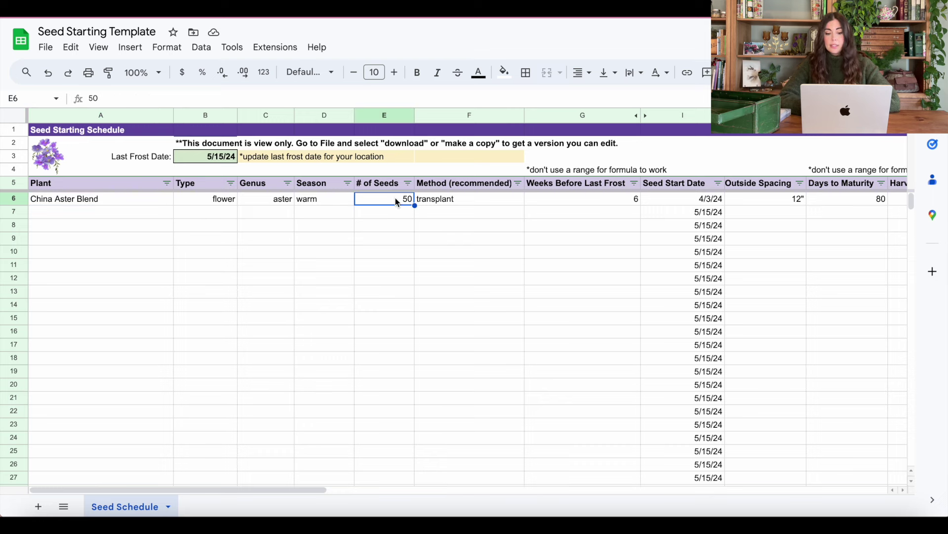
click(492, 200)
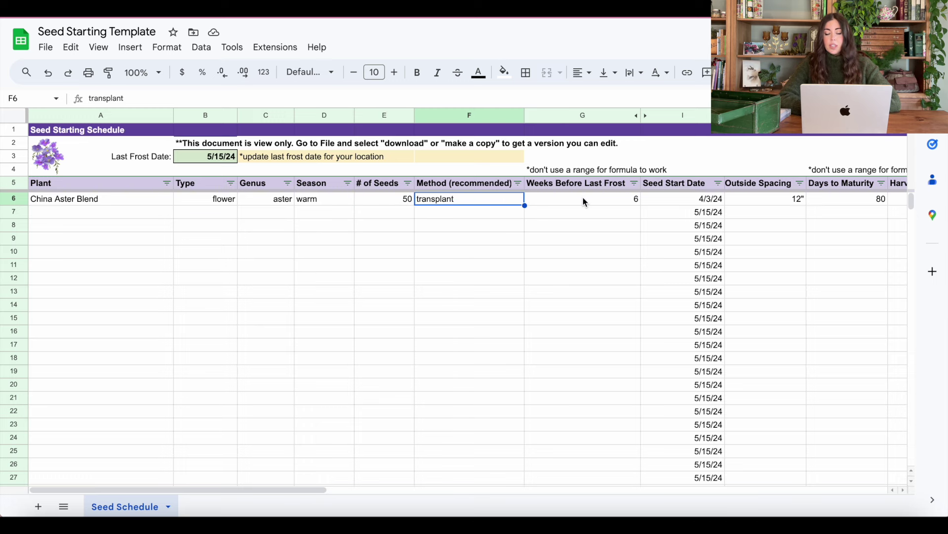
click(584, 201)
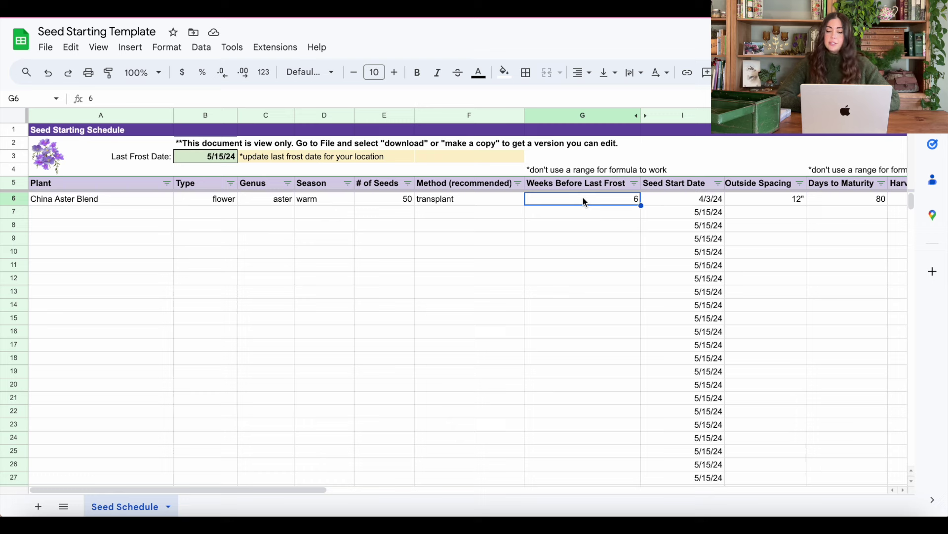
Check the note against using ranges and the Seed Start Date formula in I6
click(595, 171)
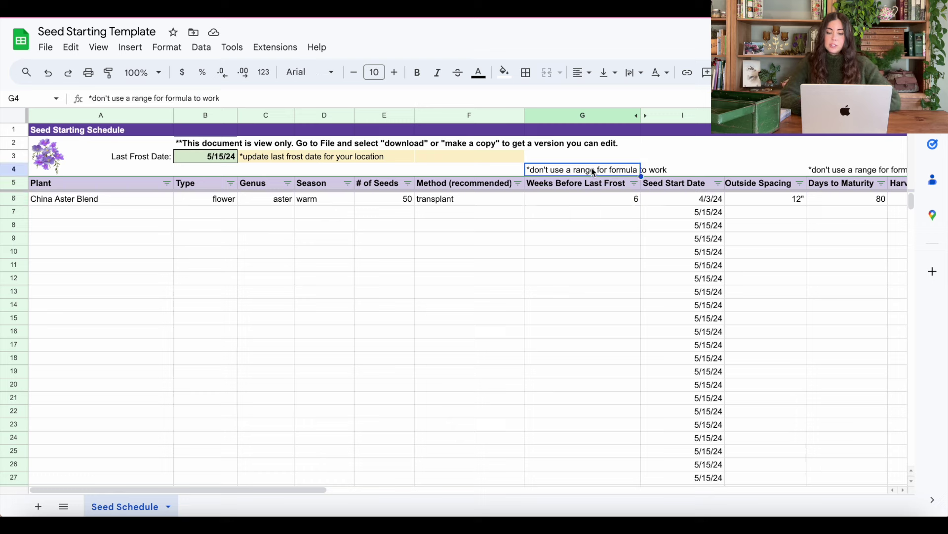
click(585, 200)
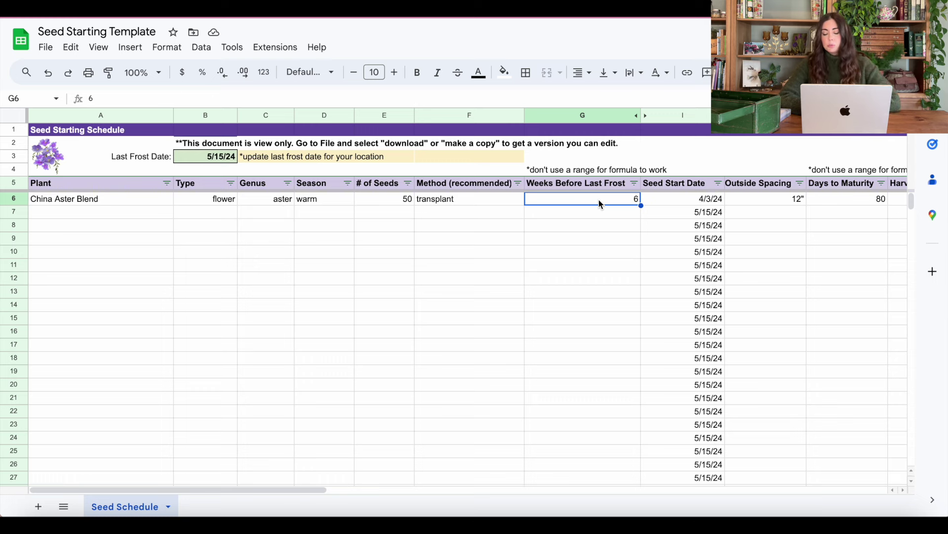
click(693, 204)
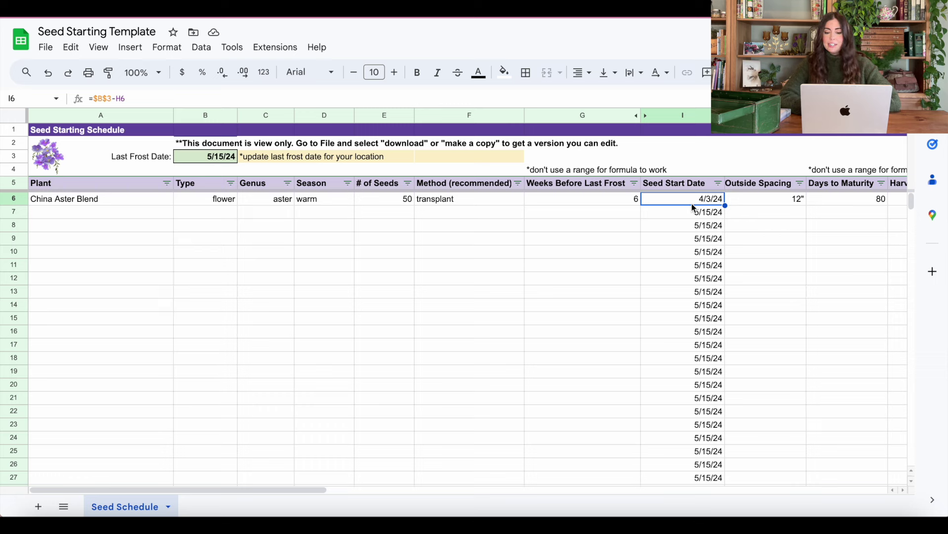
click(629, 201)
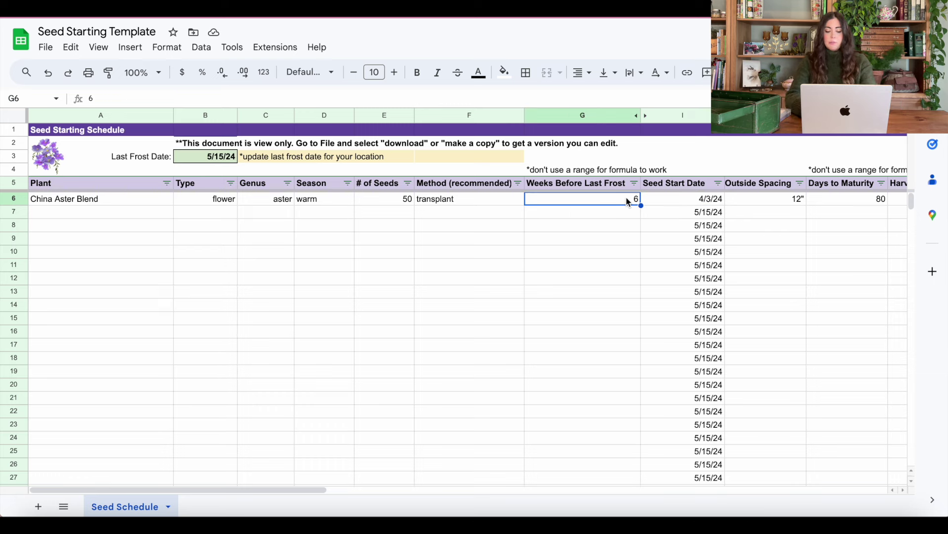
Try a 6-8 range and then 8 in G6, finally restoring it to 6
key(Return)
text(-8)
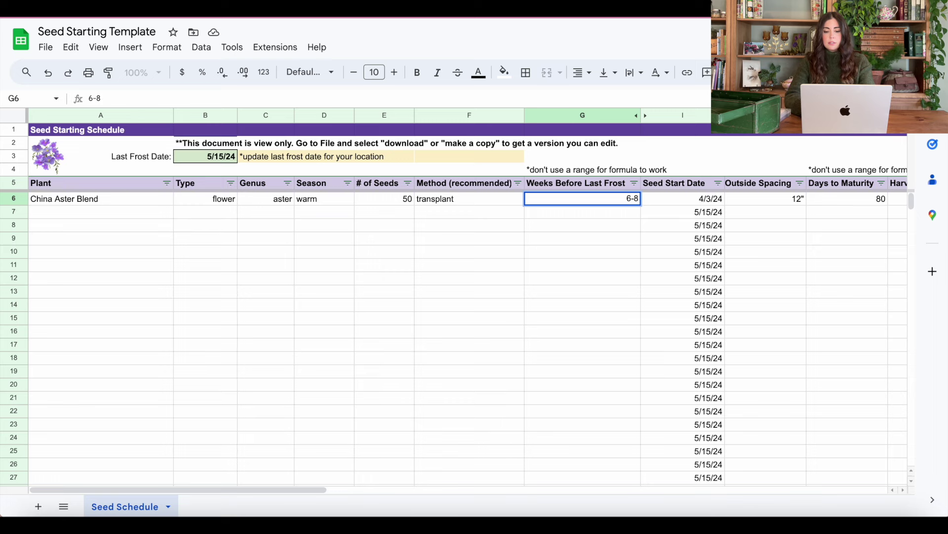
key(Return)
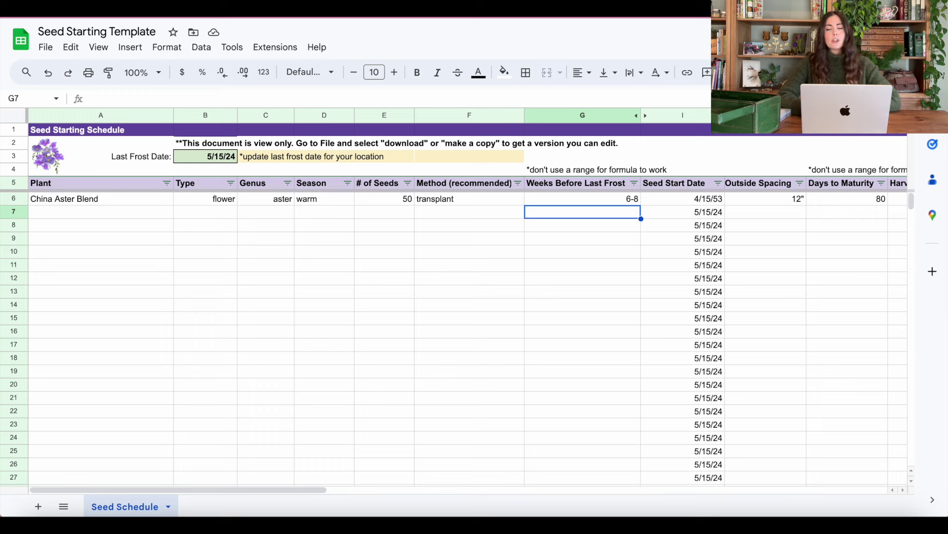
click(594, 201)
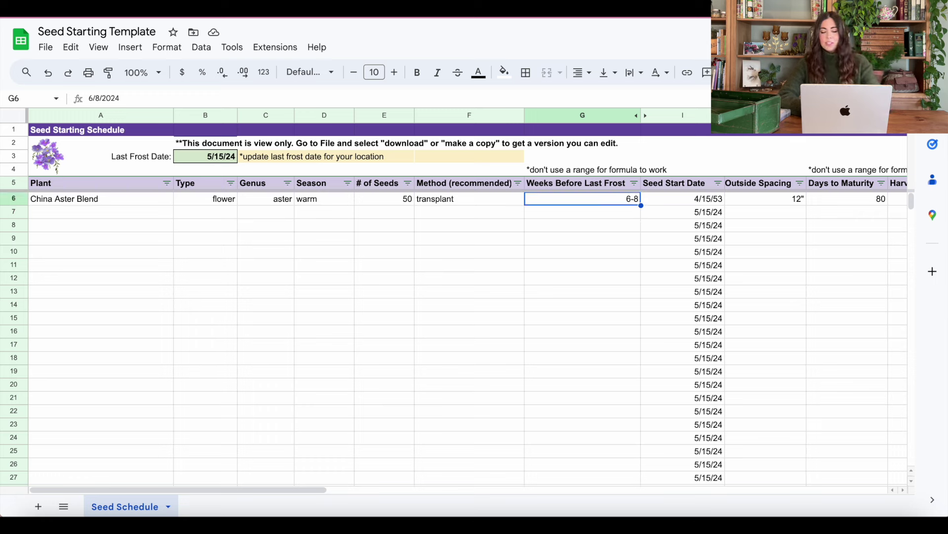
text(6)
key(Return)
click(588, 203)
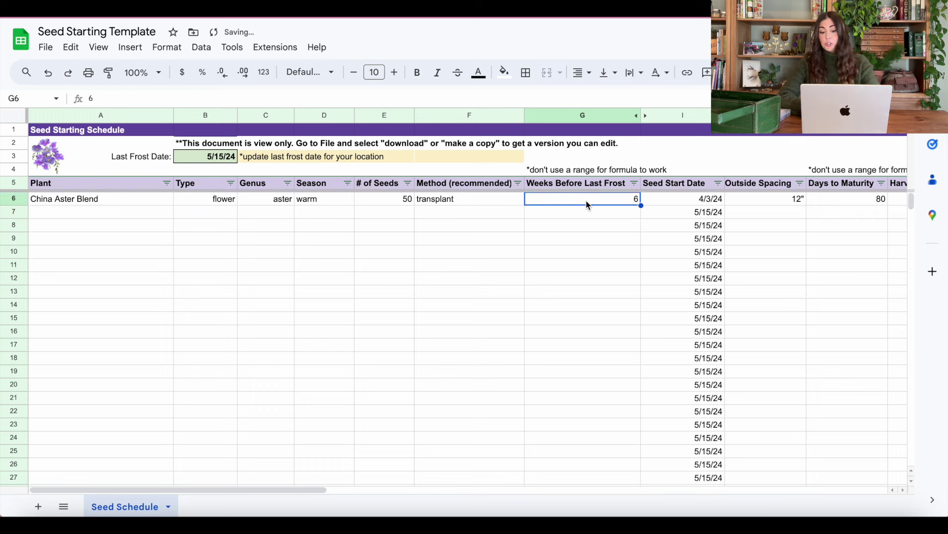
text(8)
key(Return)
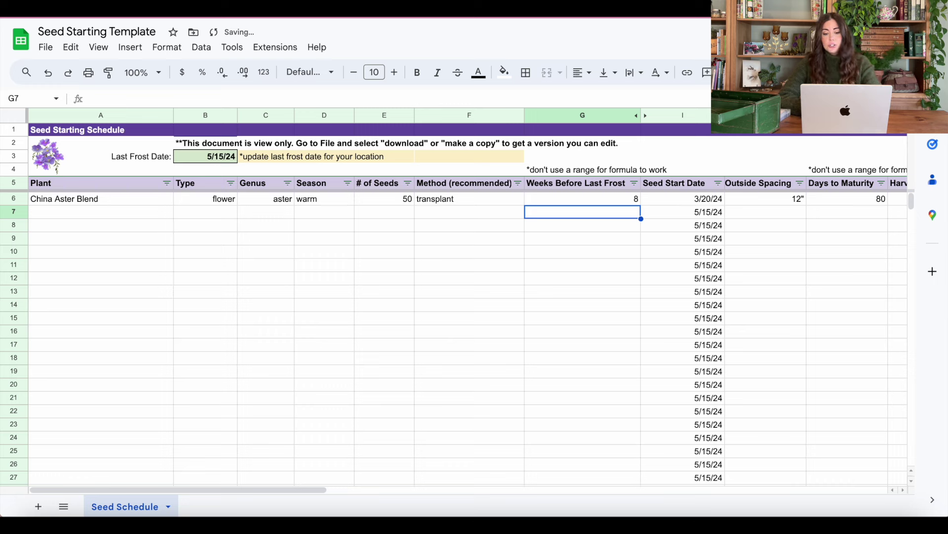
click(617, 201)
text(6)
key(Return)
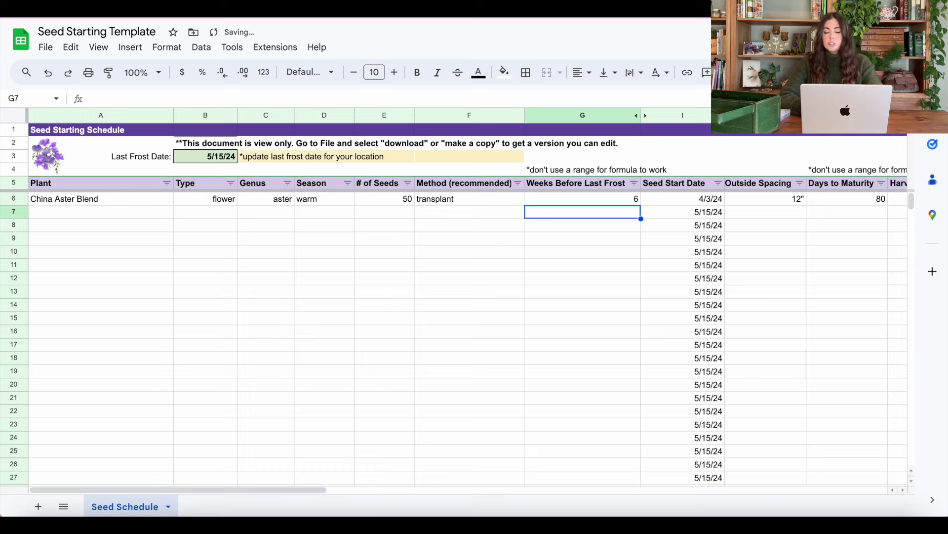
Inspect the spacing, days to maturity, Harvest Date formula, location, height and Notes columns
scroll(736, 227, right, 5)
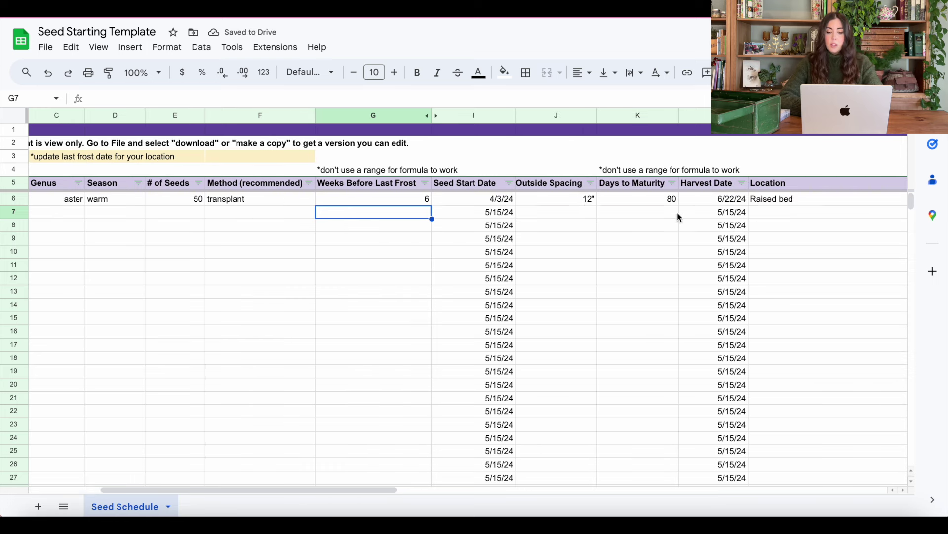
click(492, 199)
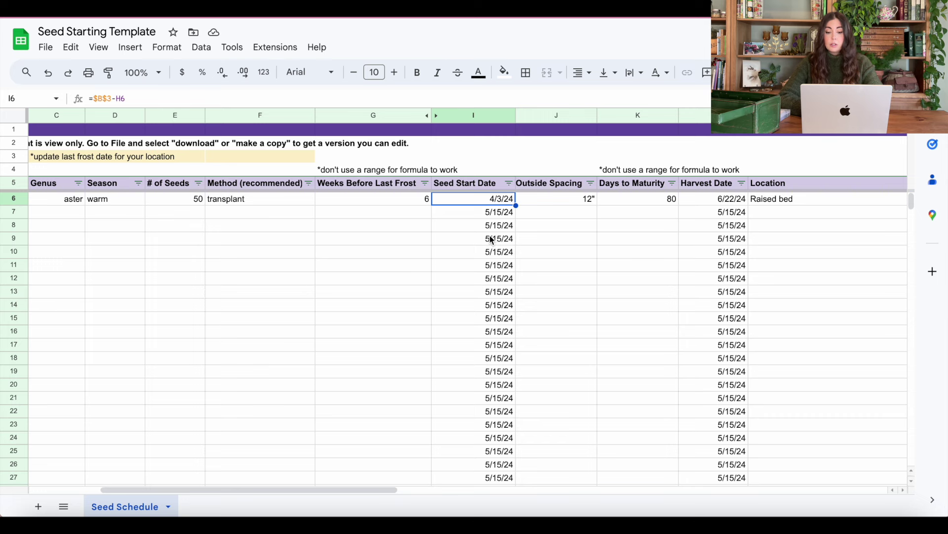
click(564, 200)
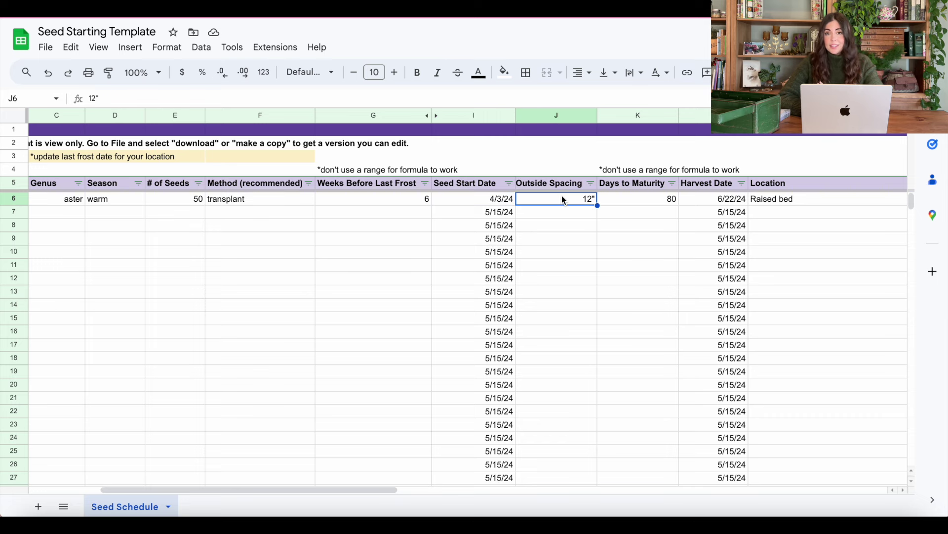
click(625, 199)
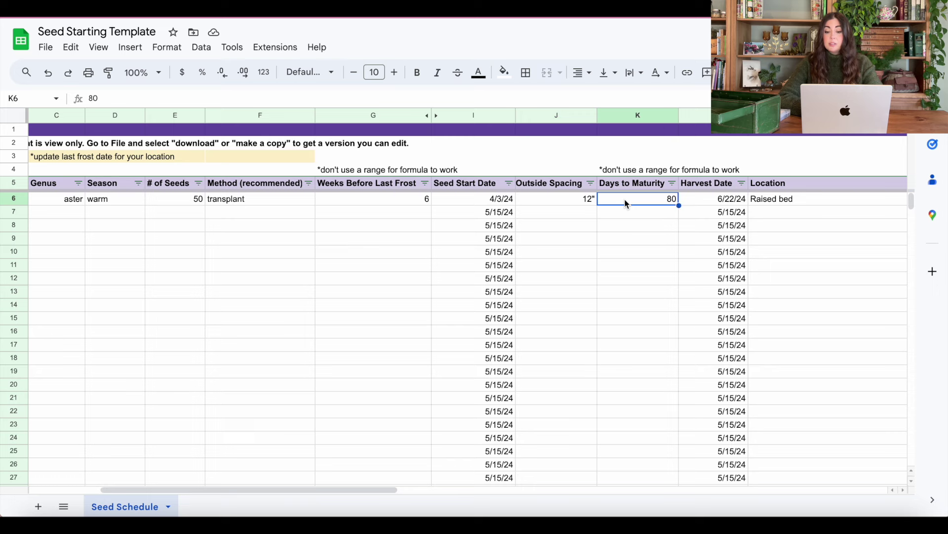
click(710, 201)
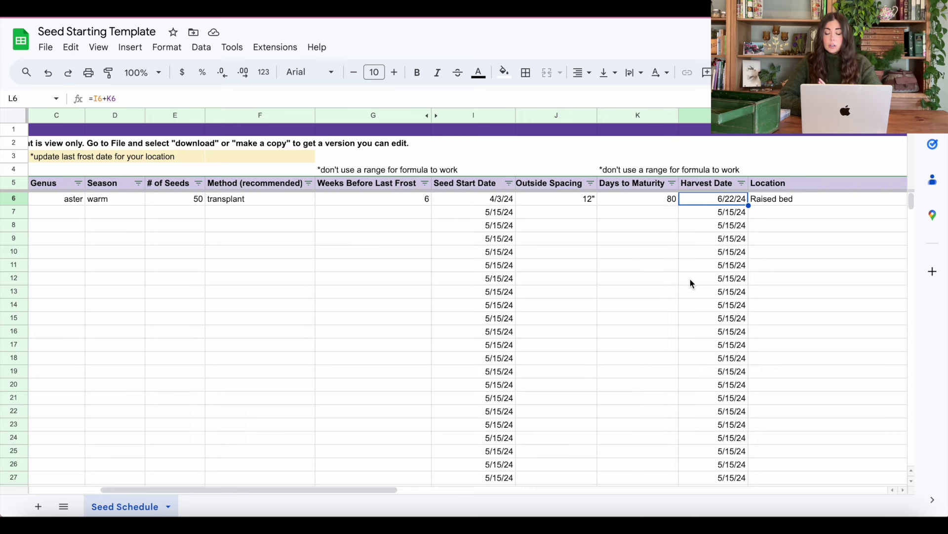
scroll(692, 283, right, 2)
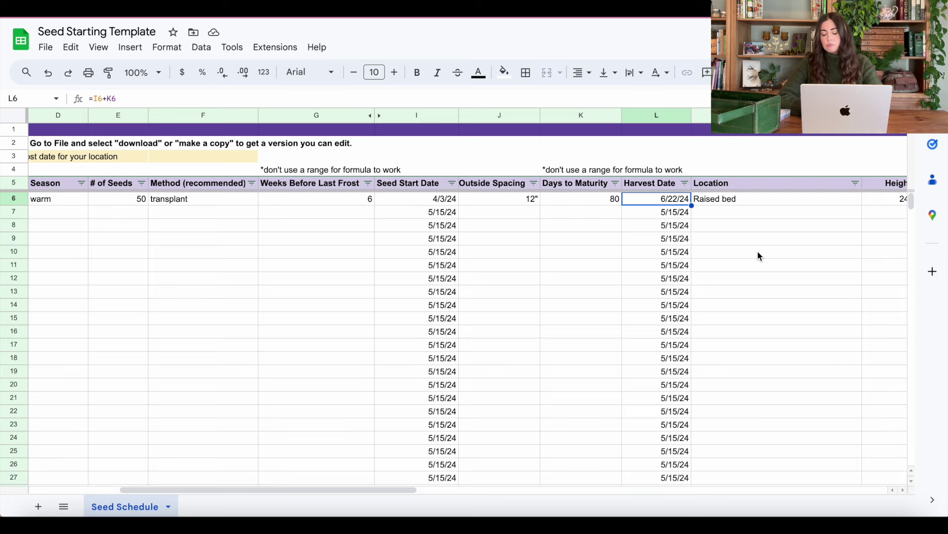
scroll(765, 263, right, 5)
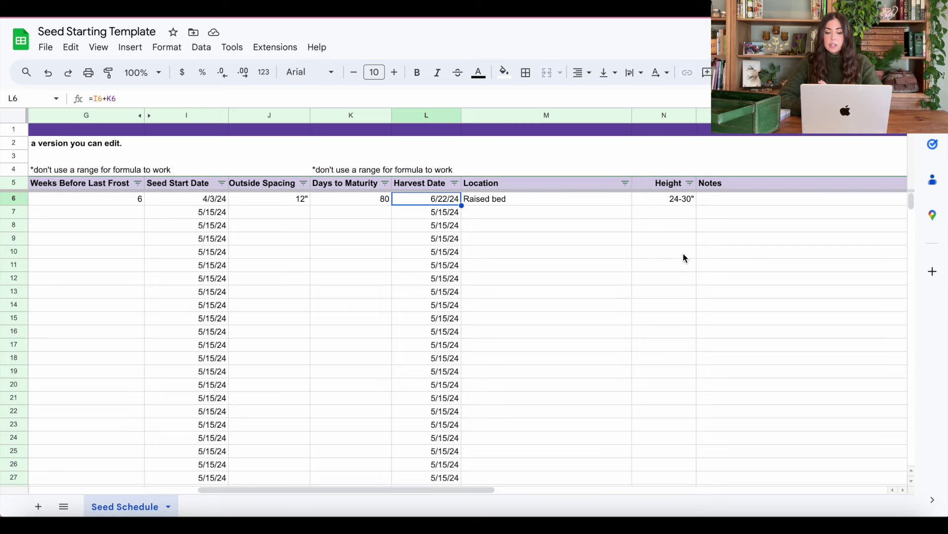
click(573, 200)
click(661, 203)
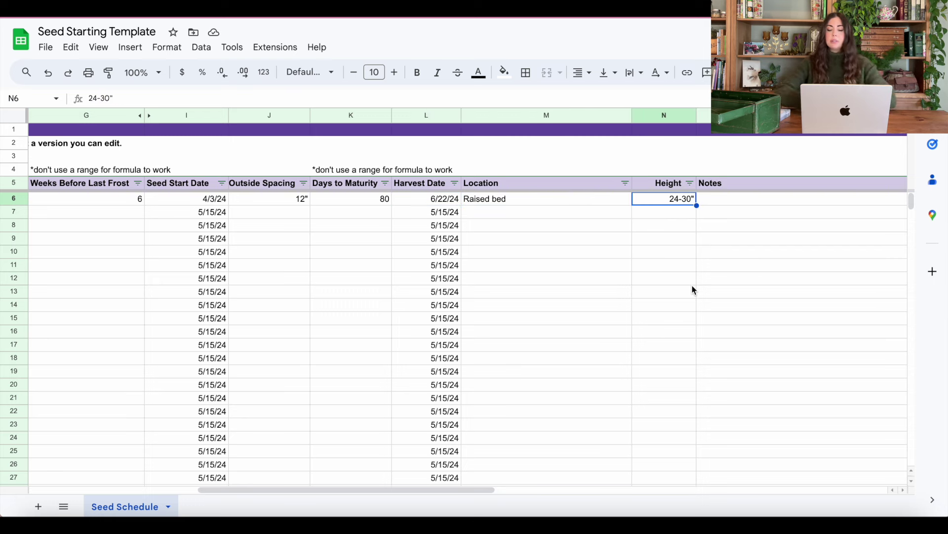
scroll(734, 279, right, 3)
click(660, 203)
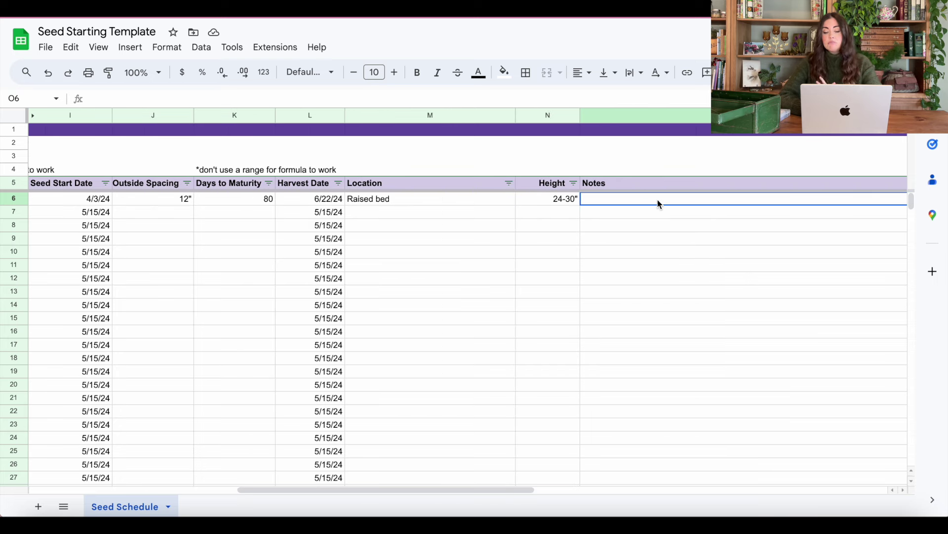
scroll(568, 265, left, 10)
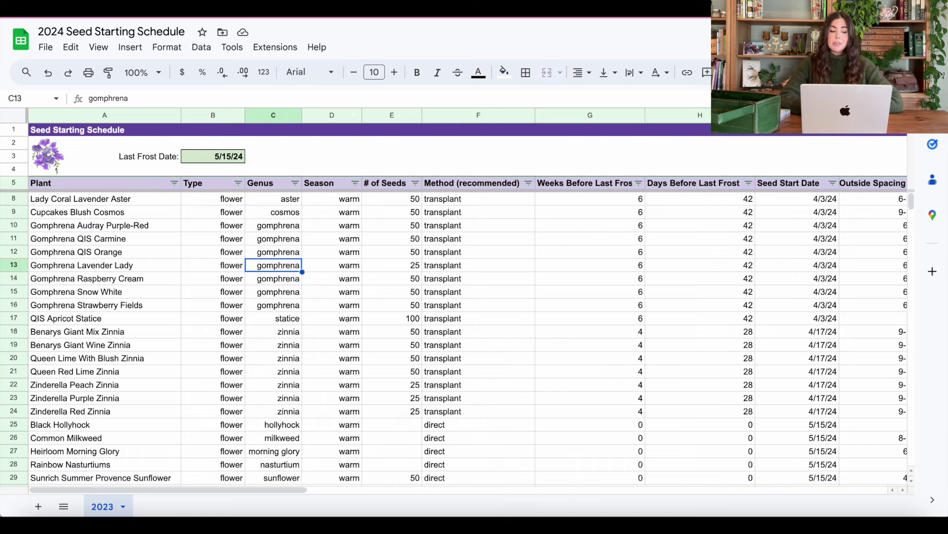
click(159, 231)
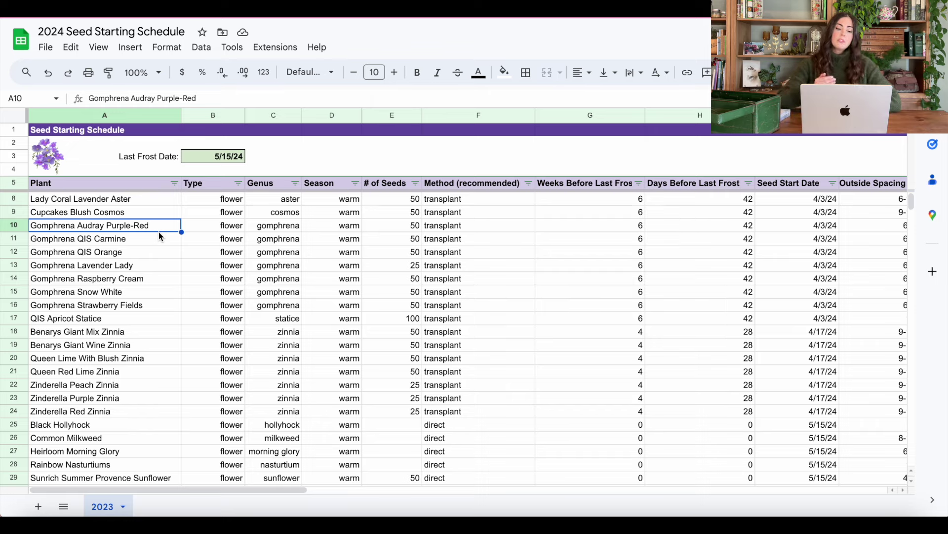
click(211, 158)
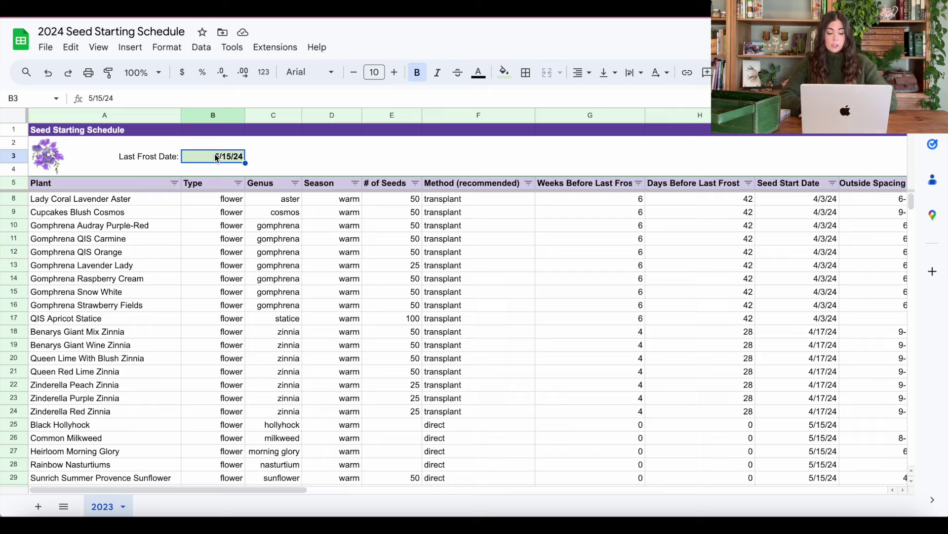
text(4/15/24)
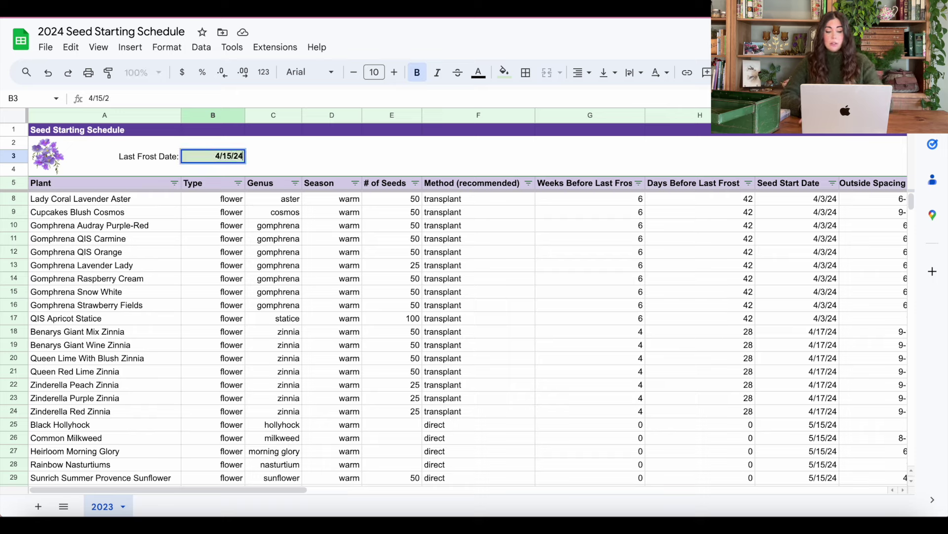
key(Return)
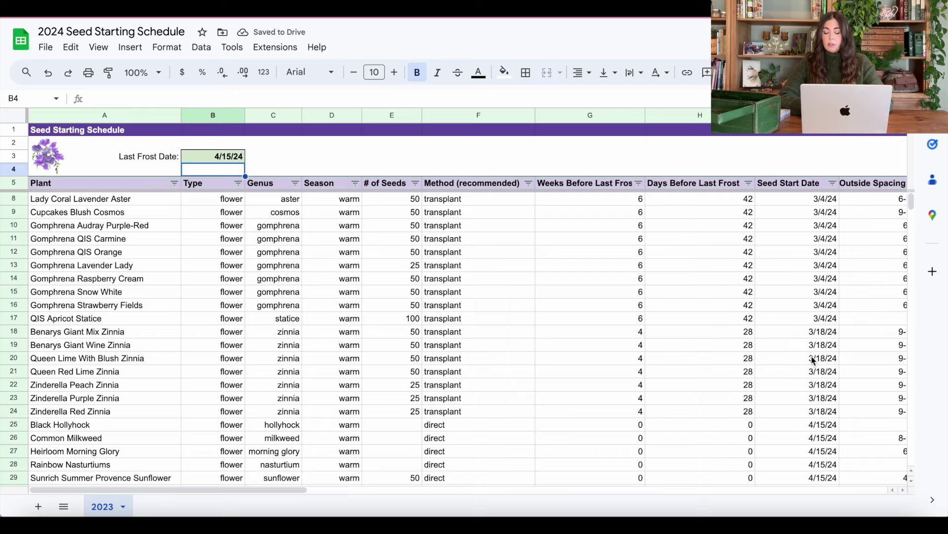
click(222, 161)
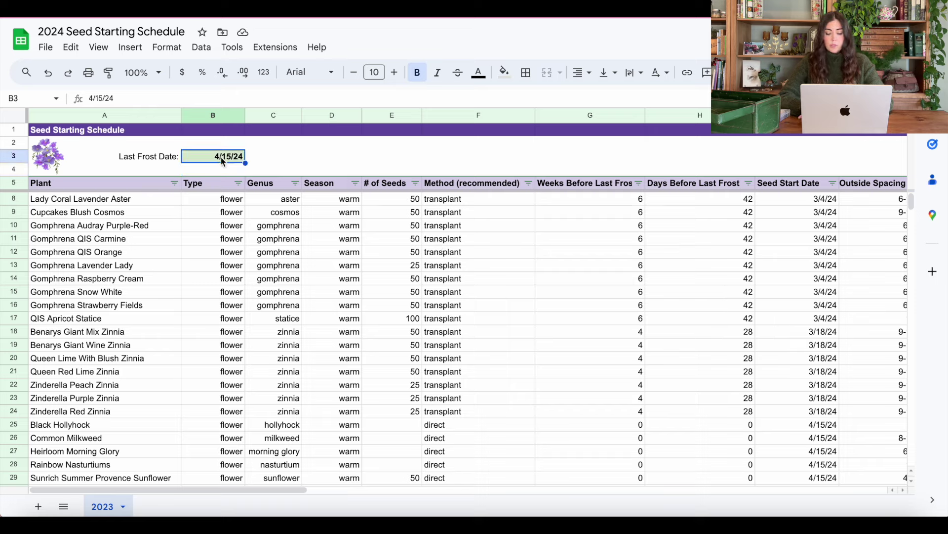
text(5/15/24)
key(Return)
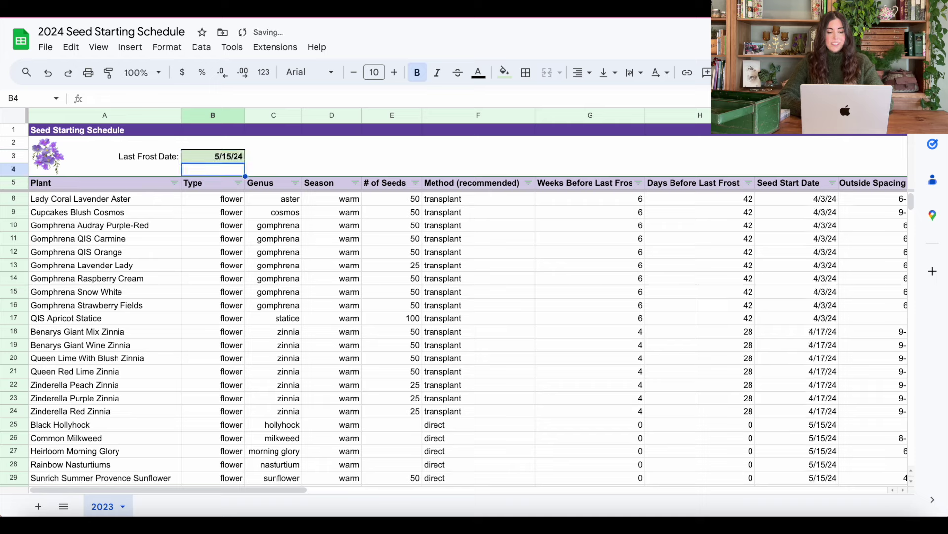
click(140, 241)
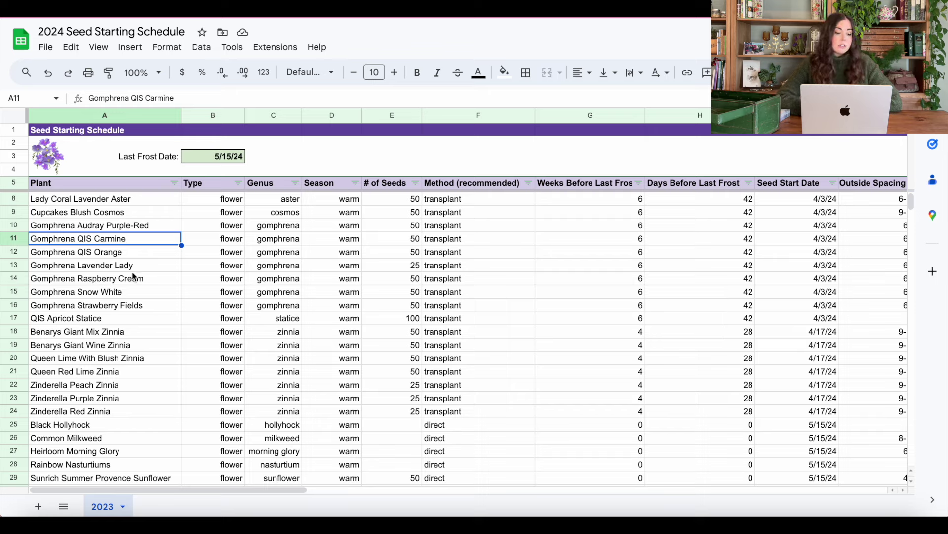
scroll(133, 277, down, 1)
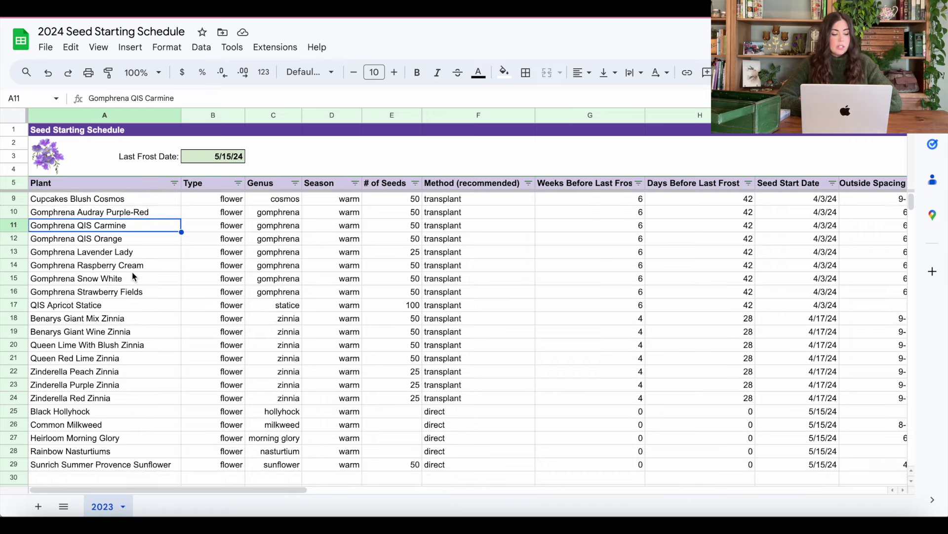
scroll(133, 273, up, 3)
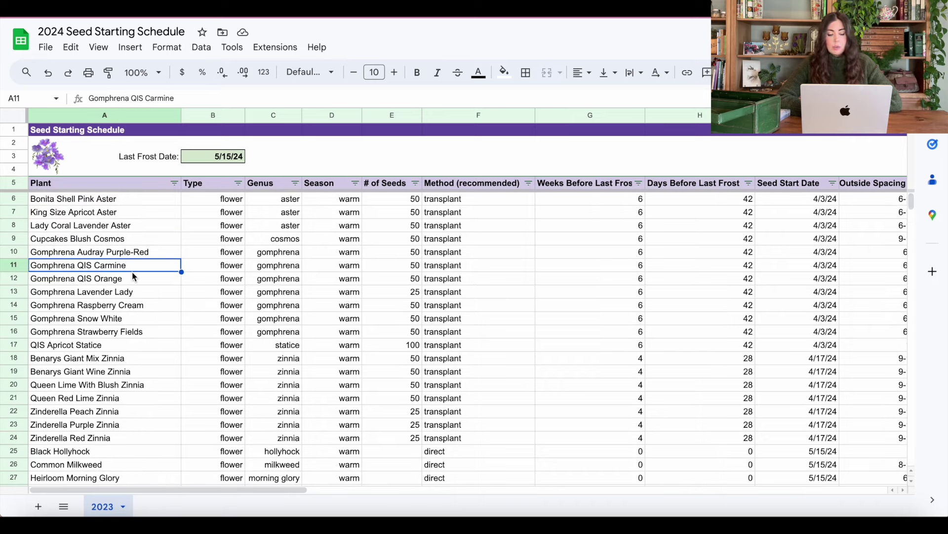
click(17, 267)
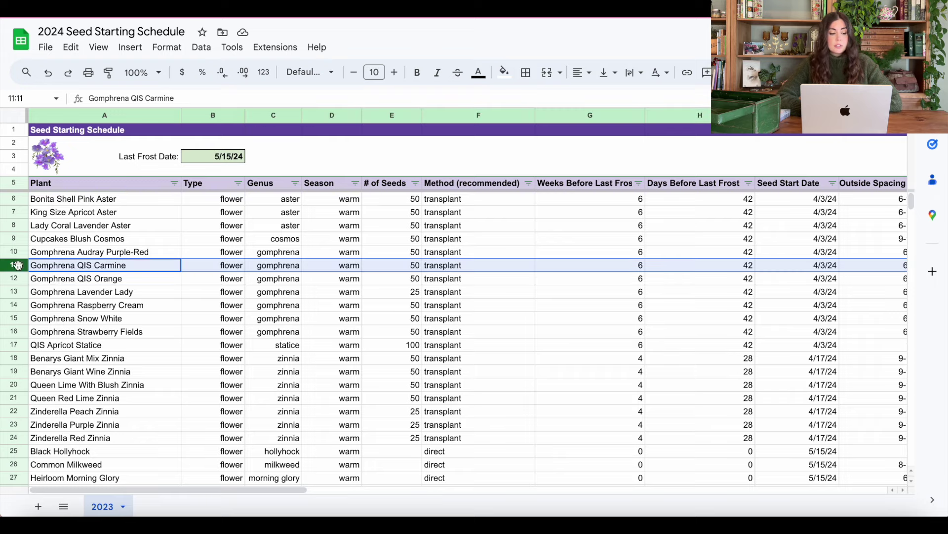
right_click(19, 269)
mouse_move(19, 269)
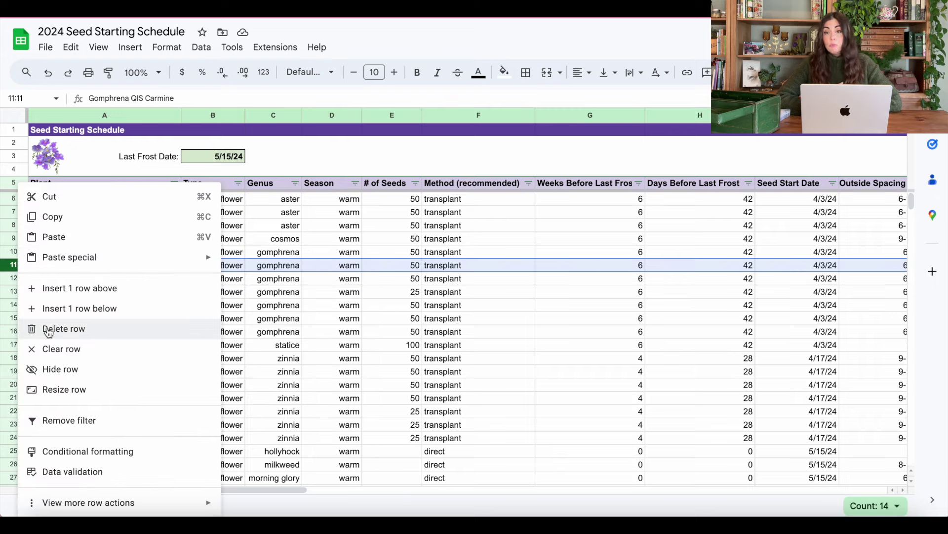
click(299, 282)
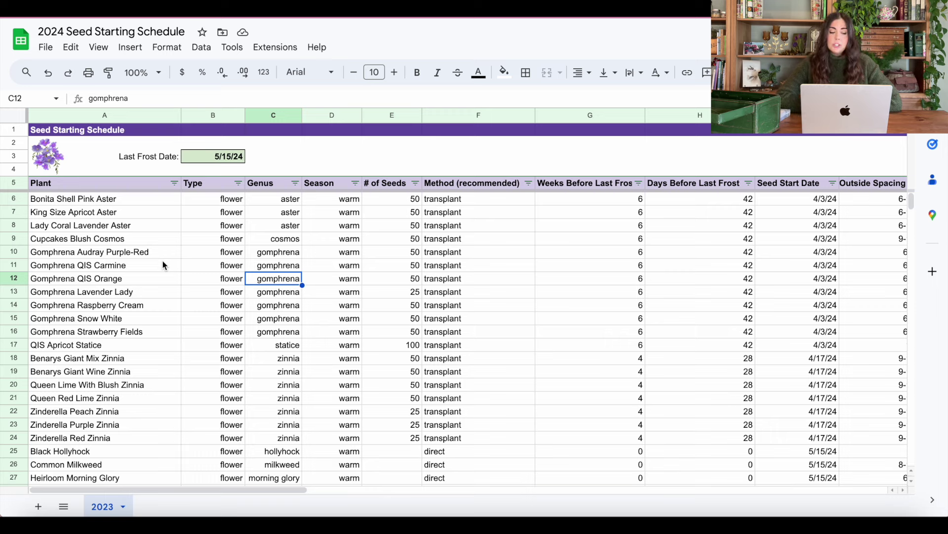
scroll(166, 269, down, 2)
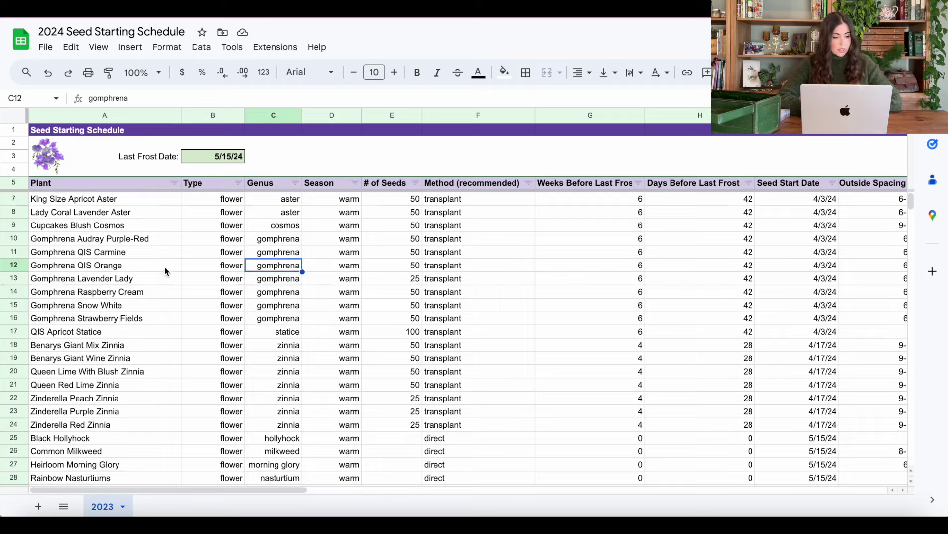
click(70, 450)
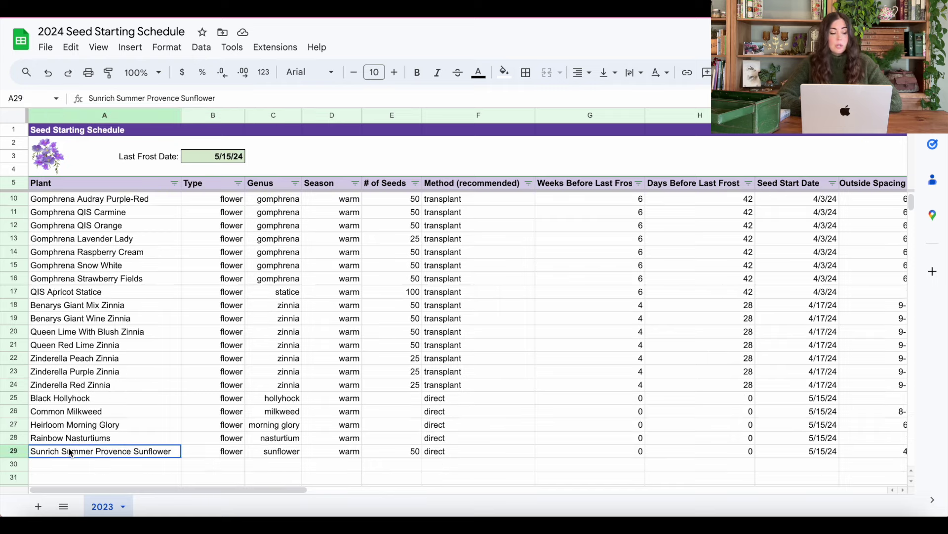
scroll(70, 451, up, 2)
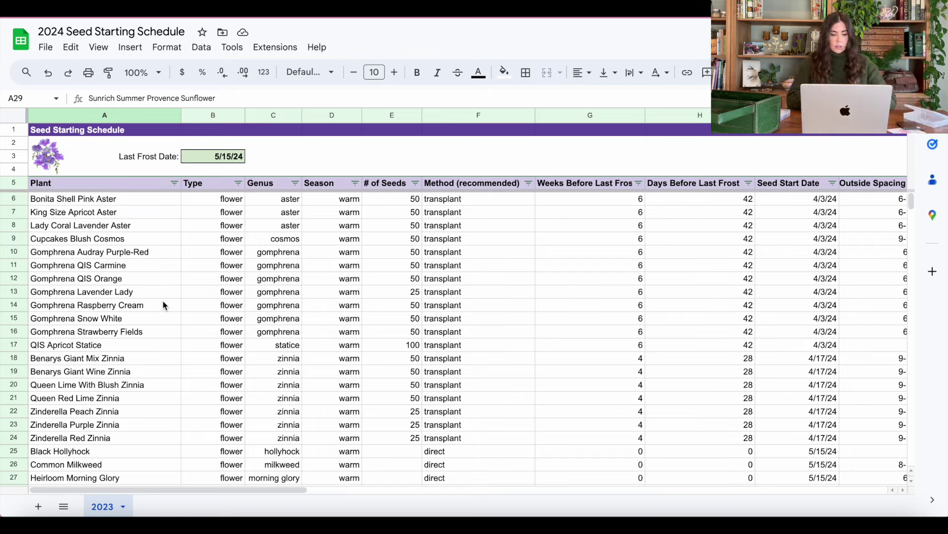
scroll(165, 305, down, 1)
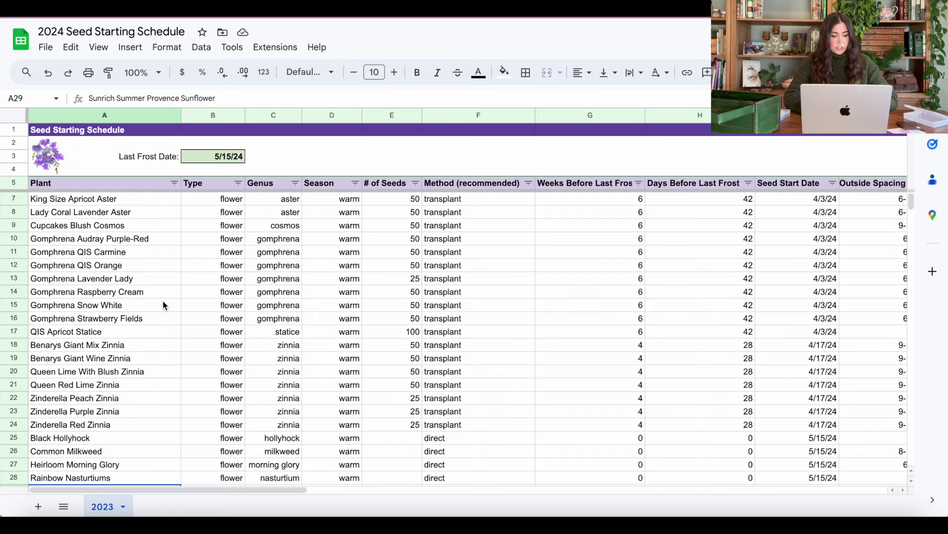
scroll(164, 306, down, 1)
click(129, 374)
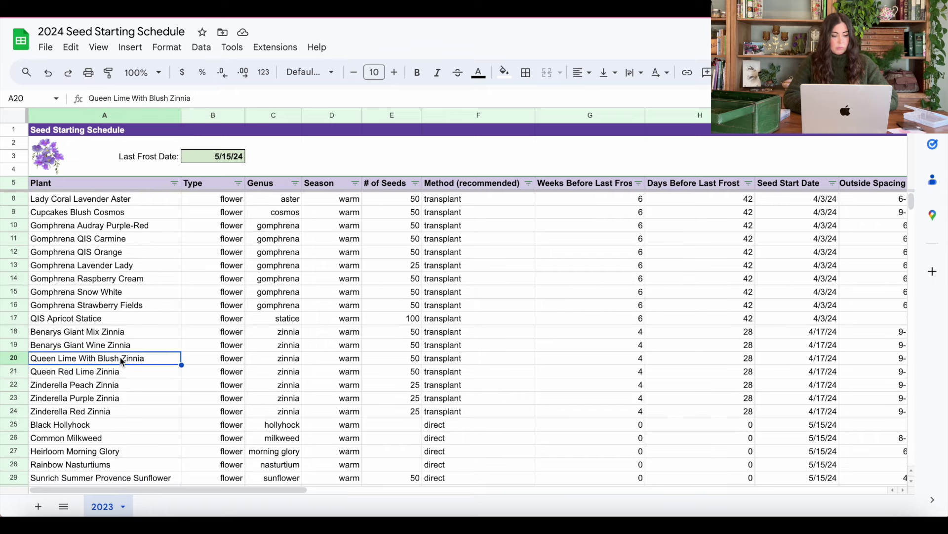
click(120, 374)
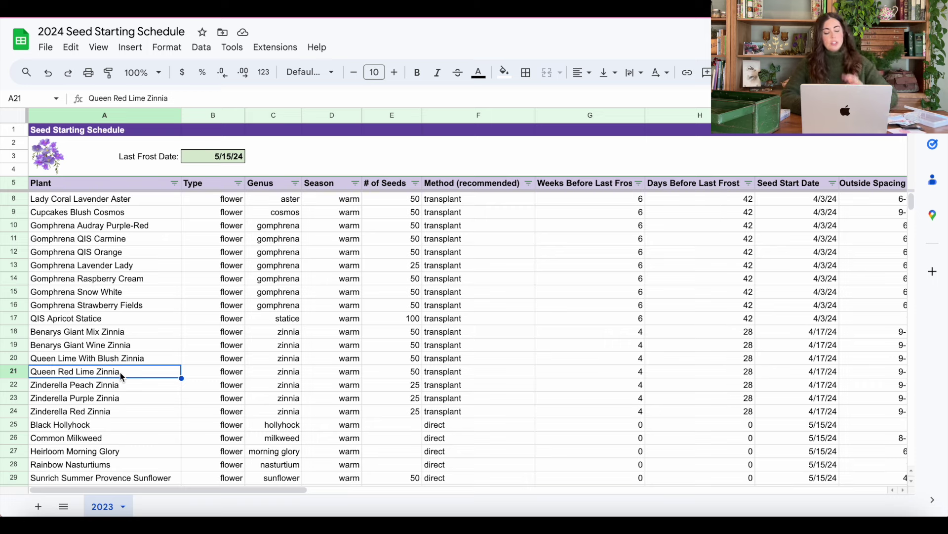
click(18, 385)
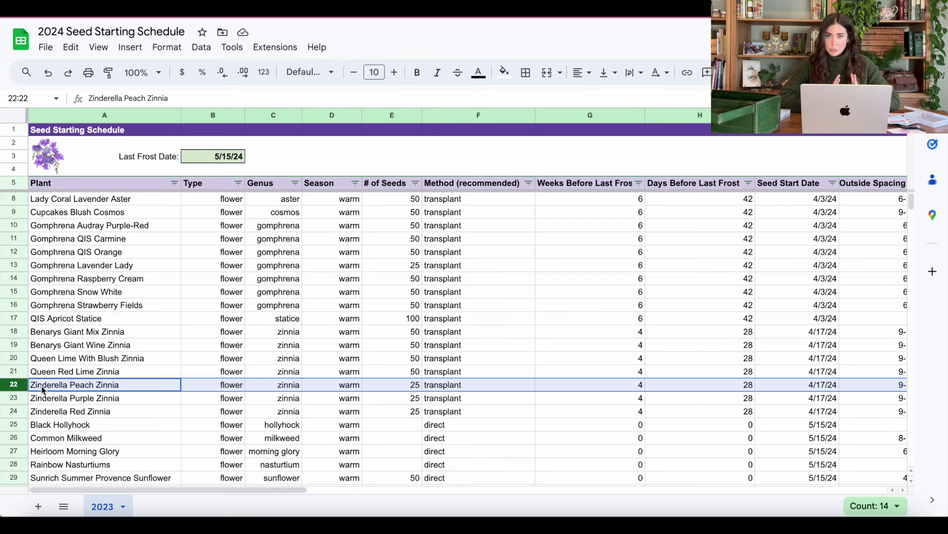
right_click(13, 385)
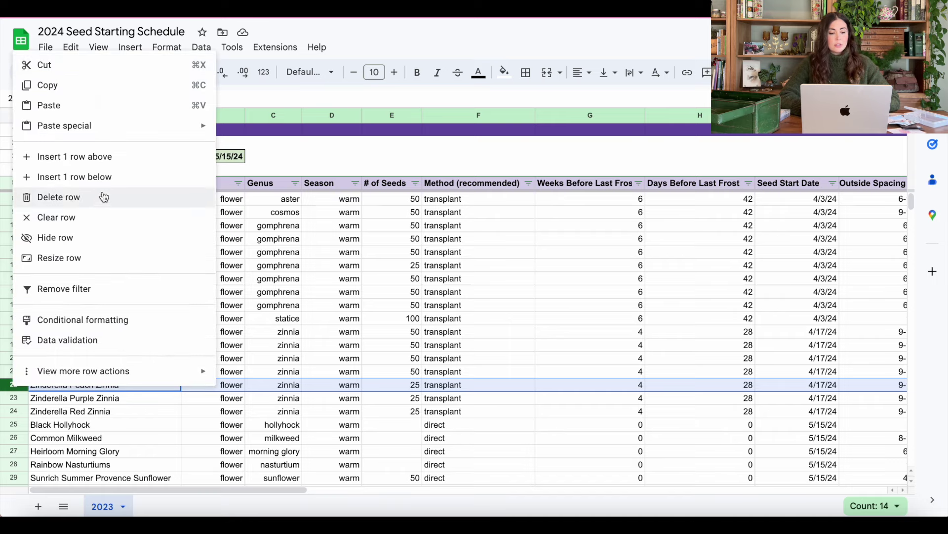
Insert a row above Zinderella Peach Zinnia and name it Queeny Lemon Peach
click(120, 166)
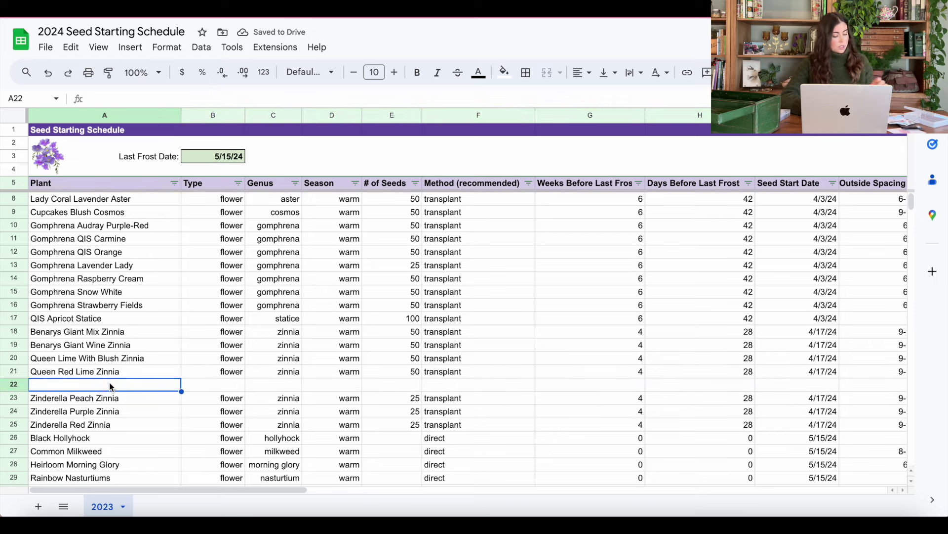
text(Queeny )
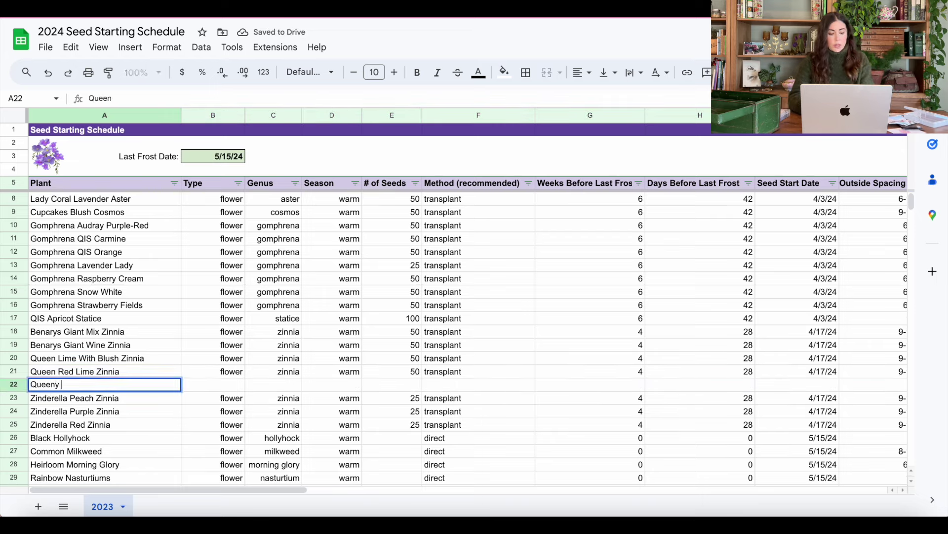
text(Lin)
key(BackSpace)
key(BackSpace)
key(BackSpace)
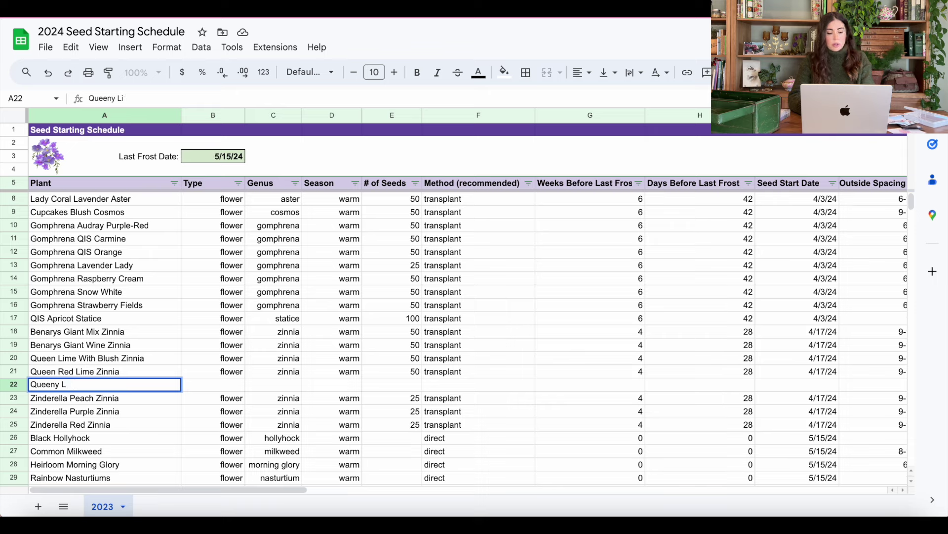
text(Lemon Peach)
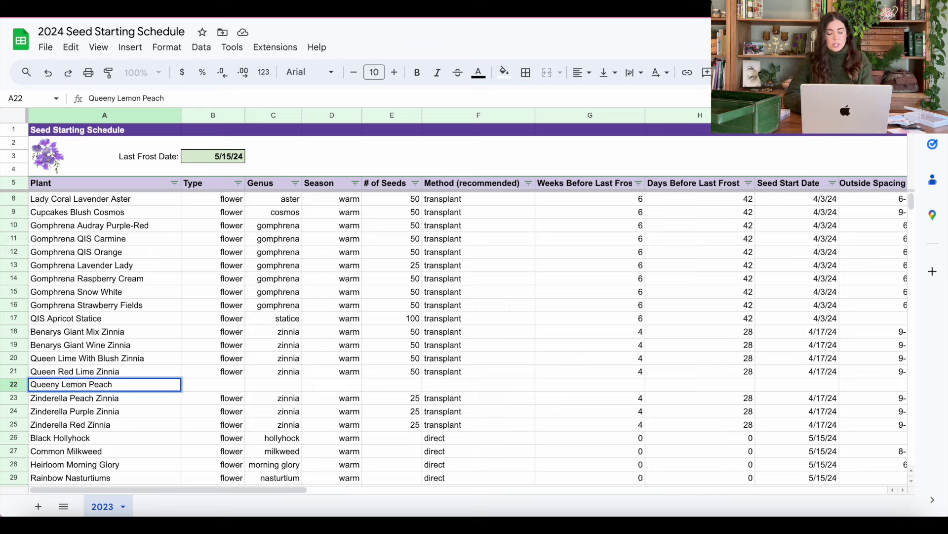
key(Tab)
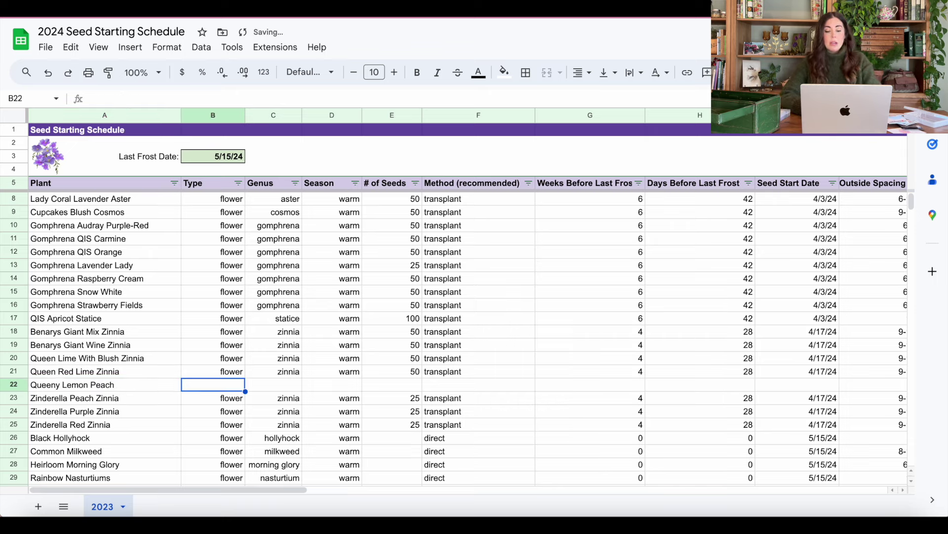
Copy Queen Red Lime Zinnia's details from B21 onward into row 22
click(223, 375)
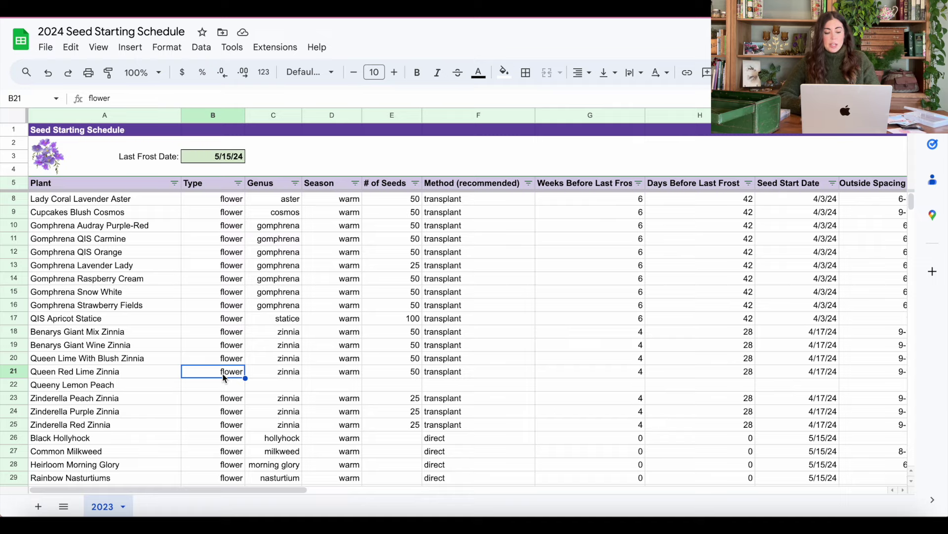
key(ctrl+shift+Right)
key(ctrl+c)
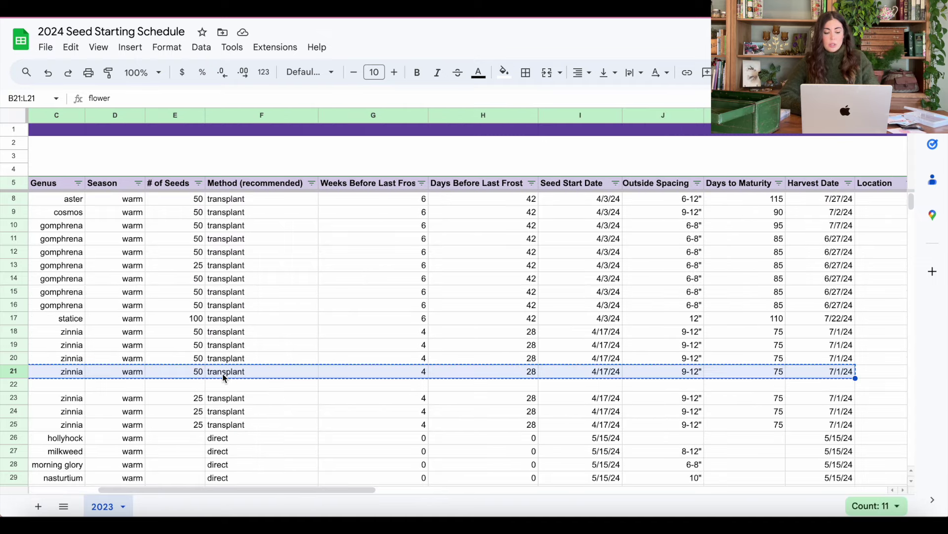
scroll(223, 373, left, 5)
click(223, 384)
key(ctrl+v)
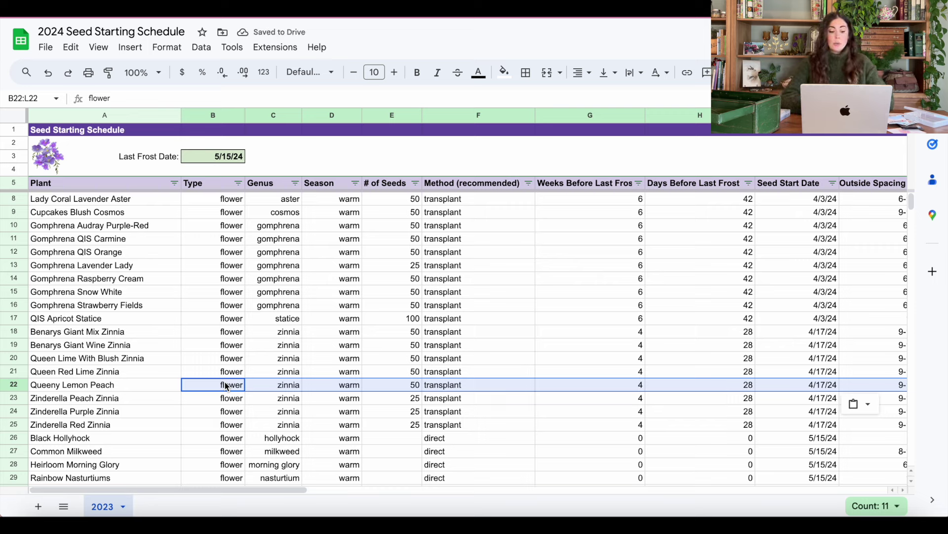
Verify row 22's pasted type, genus, season, seed count, method and weeks values
click(226, 385)
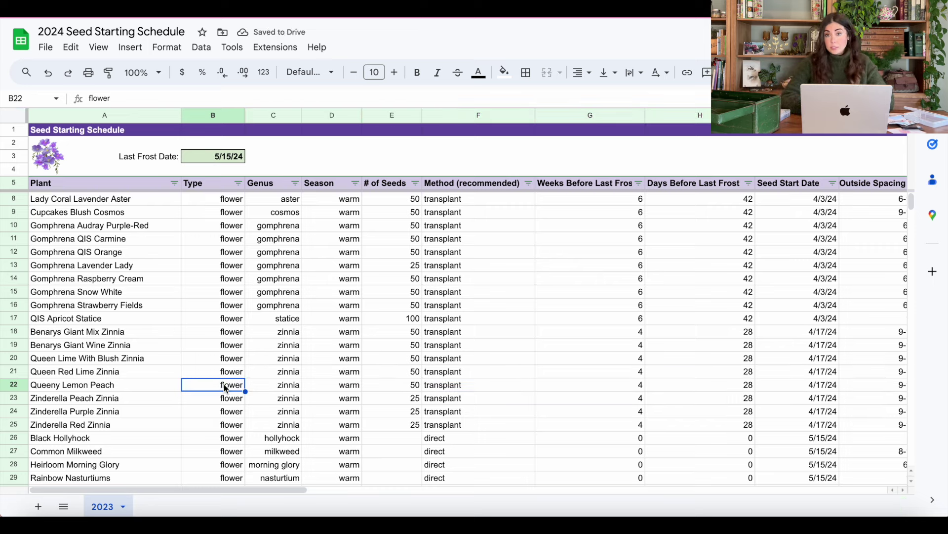
click(275, 391)
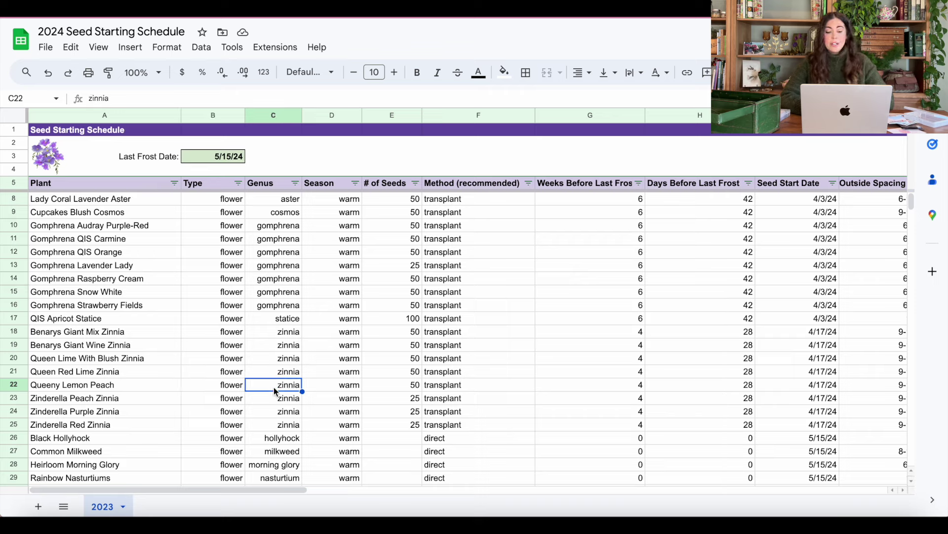
click(334, 388)
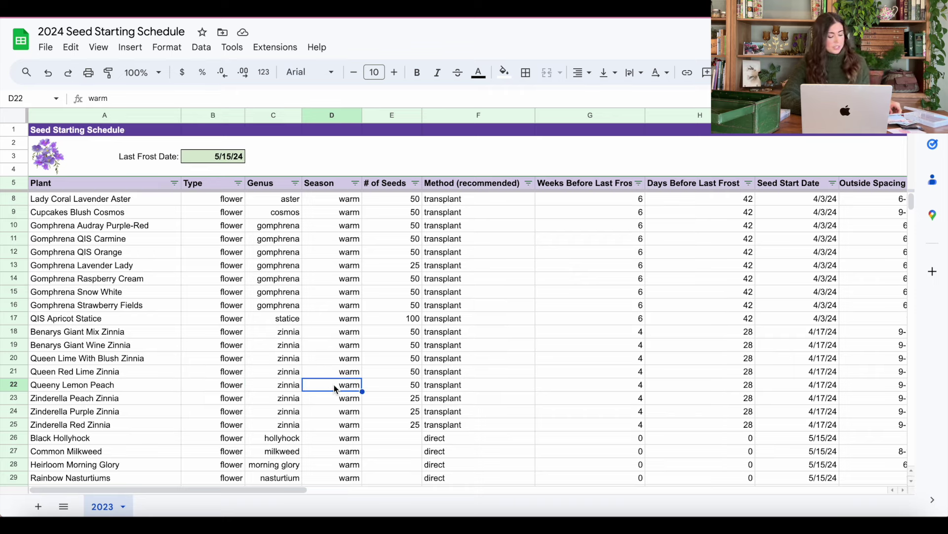
click(383, 386)
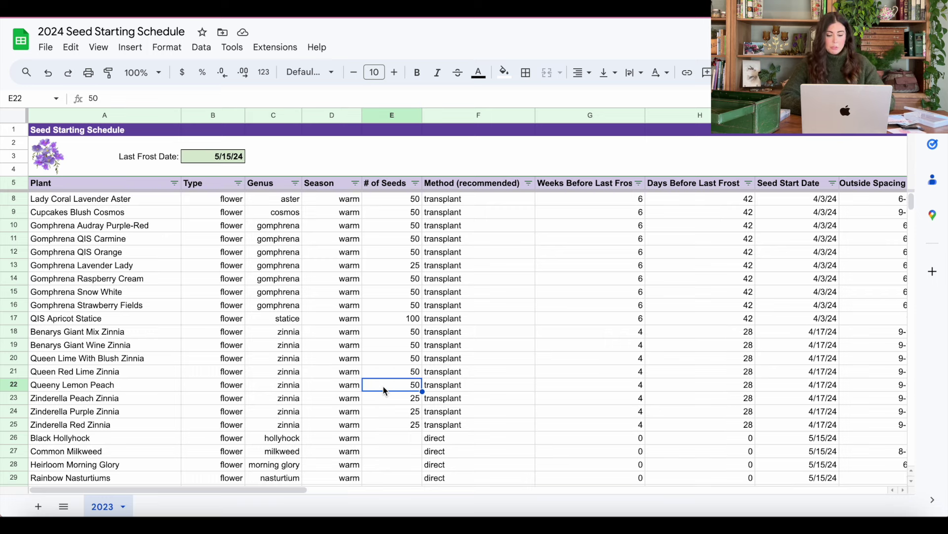
click(470, 383)
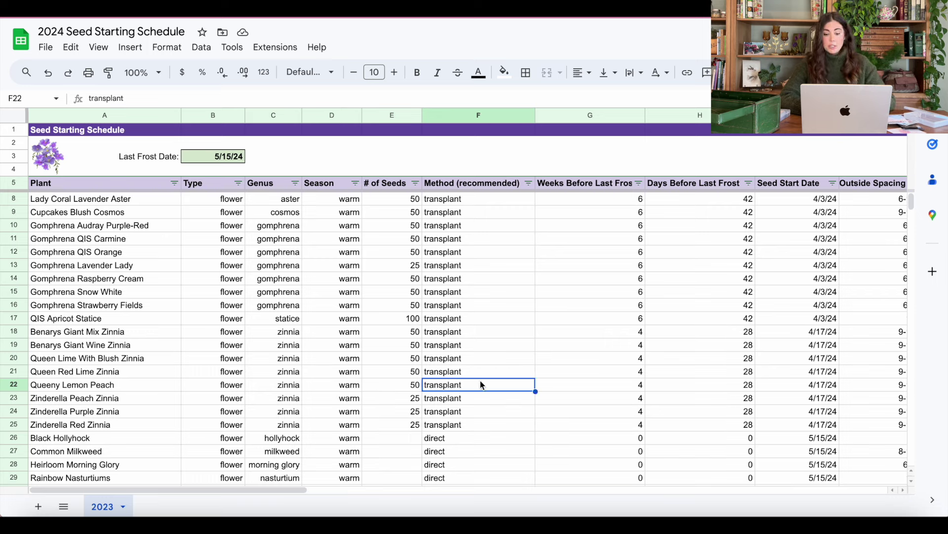
click(570, 389)
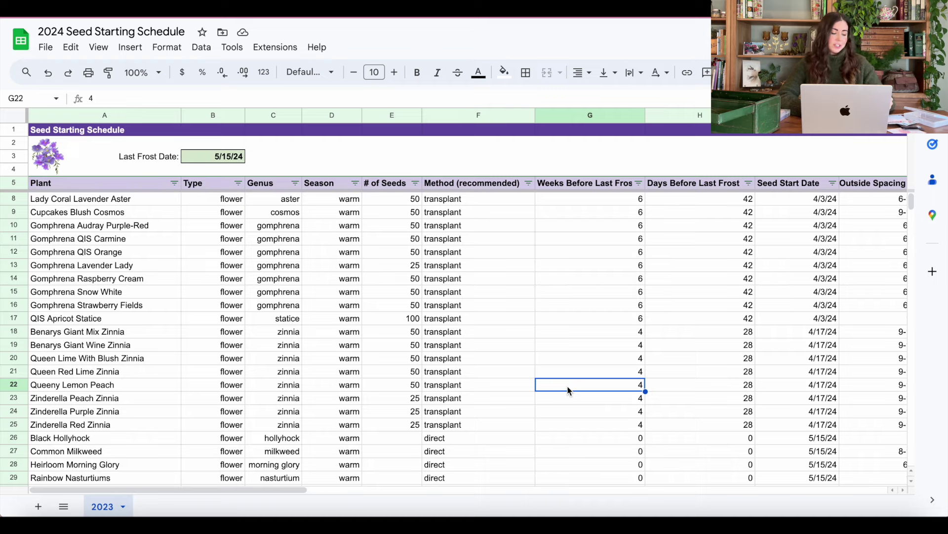
Check Queeny Lemon Peach's outside spacing and days to maturity further right
scroll(568, 390, right, 3)
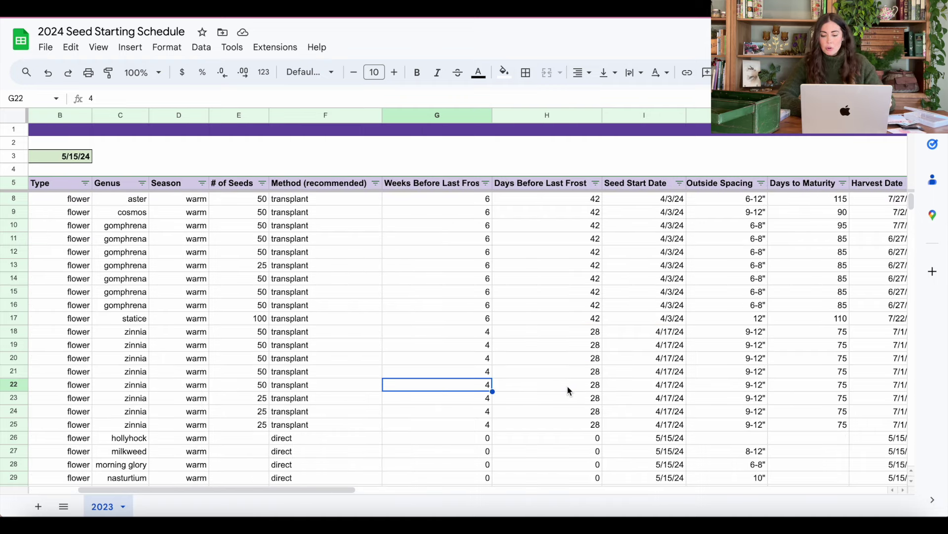
scroll(621, 389, right, 2)
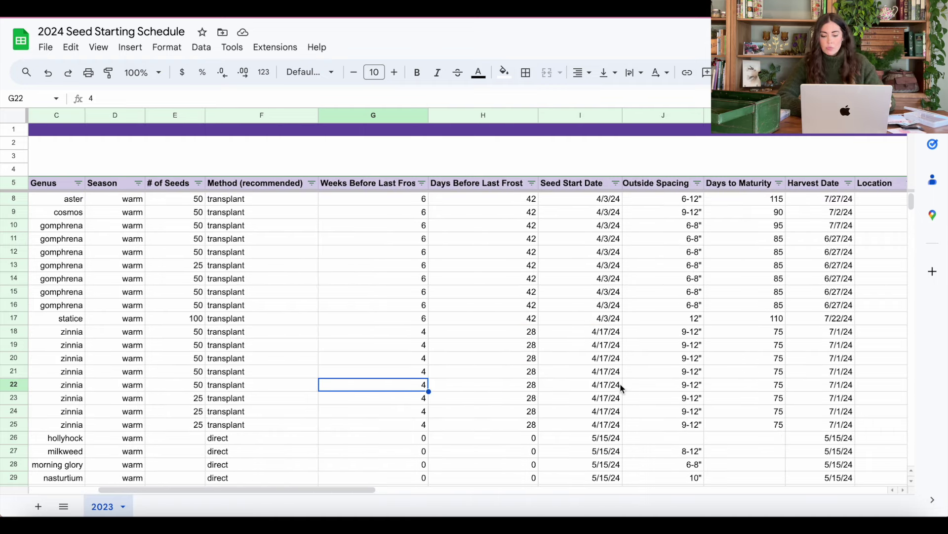
click(658, 376)
click(659, 381)
key(shift+space)
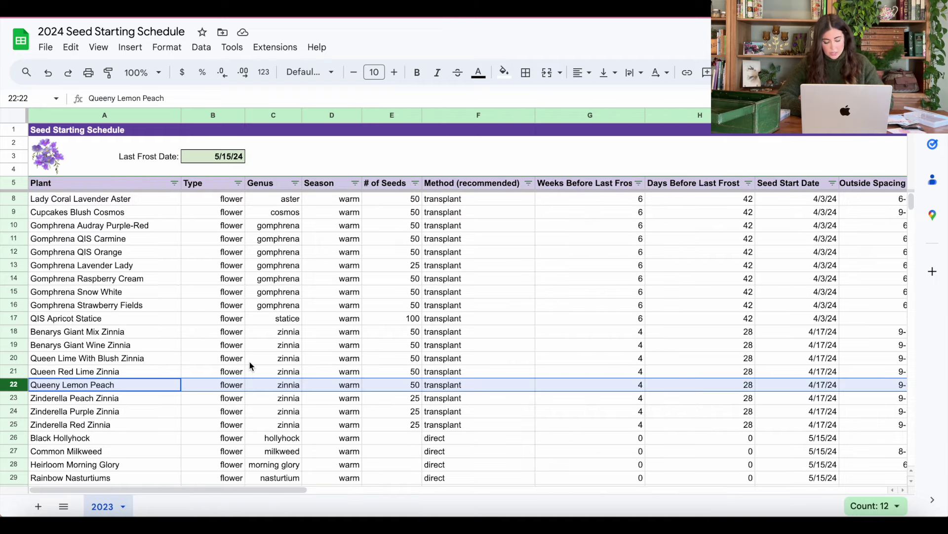
scroll(250, 366, right, 3)
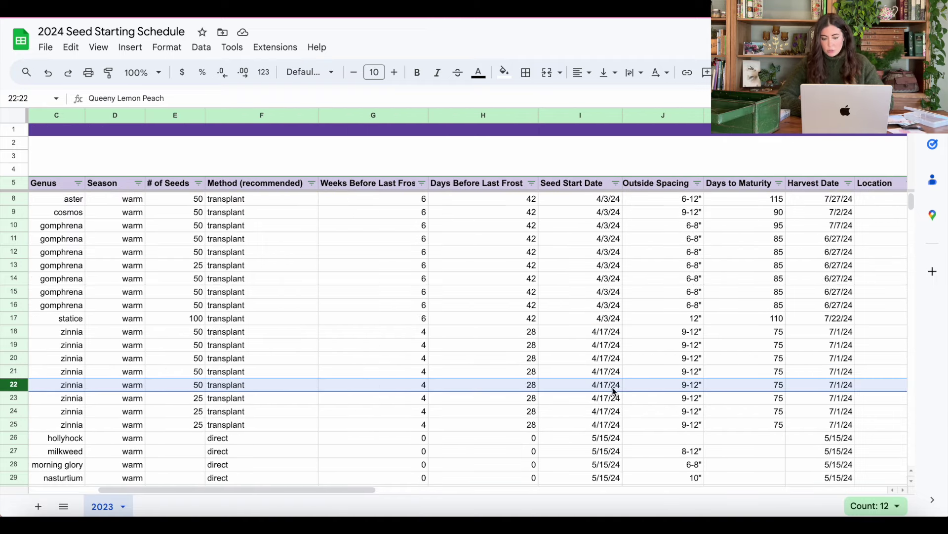
click(646, 383)
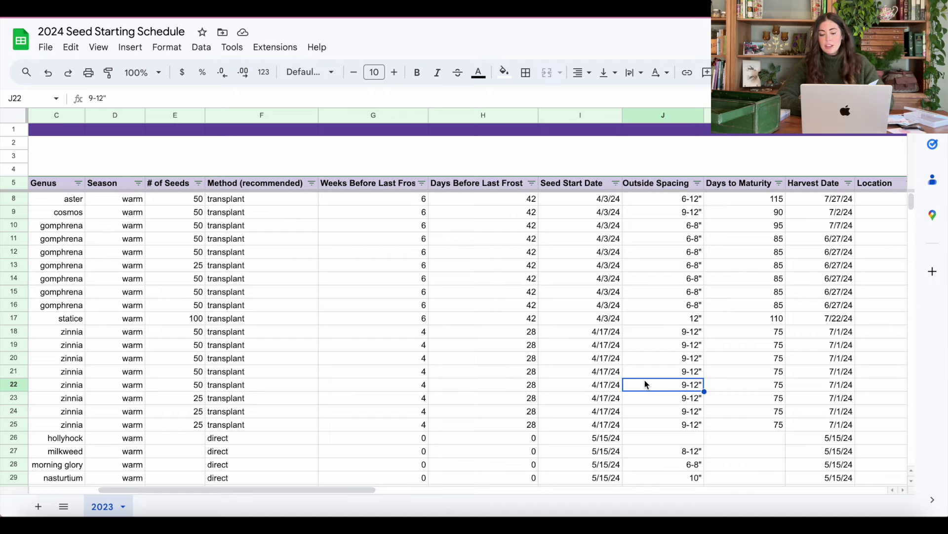
click(765, 388)
scroll(764, 389, right, 1)
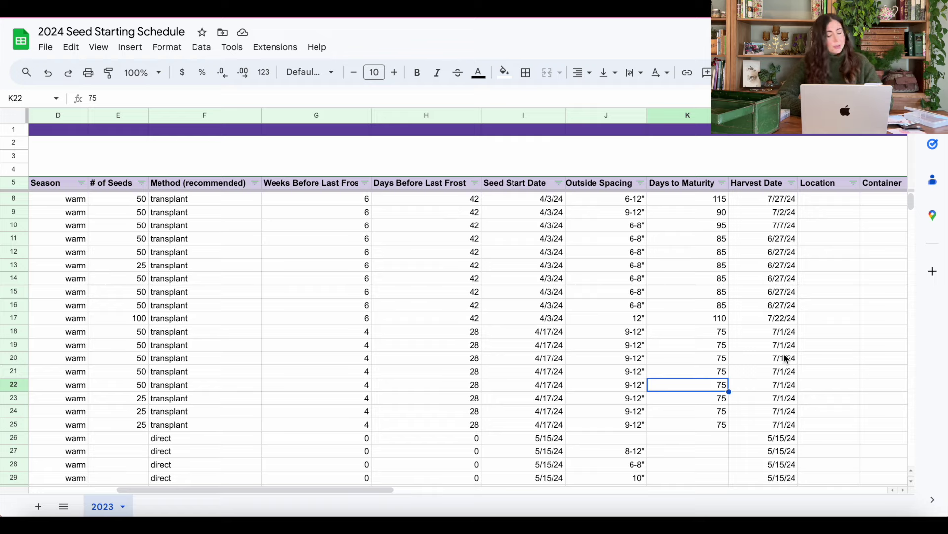
scroll(786, 359, right, 2)
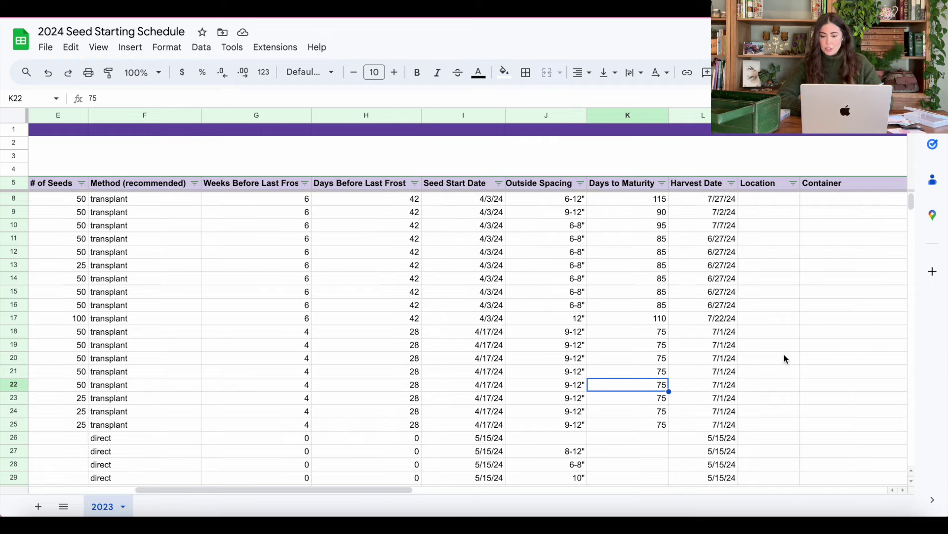
scroll(786, 359, right, 4)
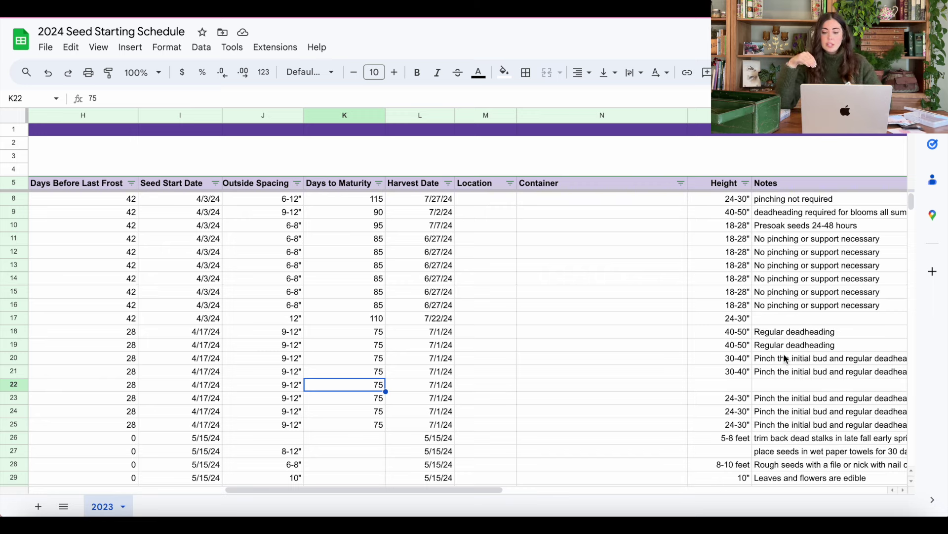
Copy O21:P21's 30-40" height and pinch-and-deadhead note into O22
click(732, 390)
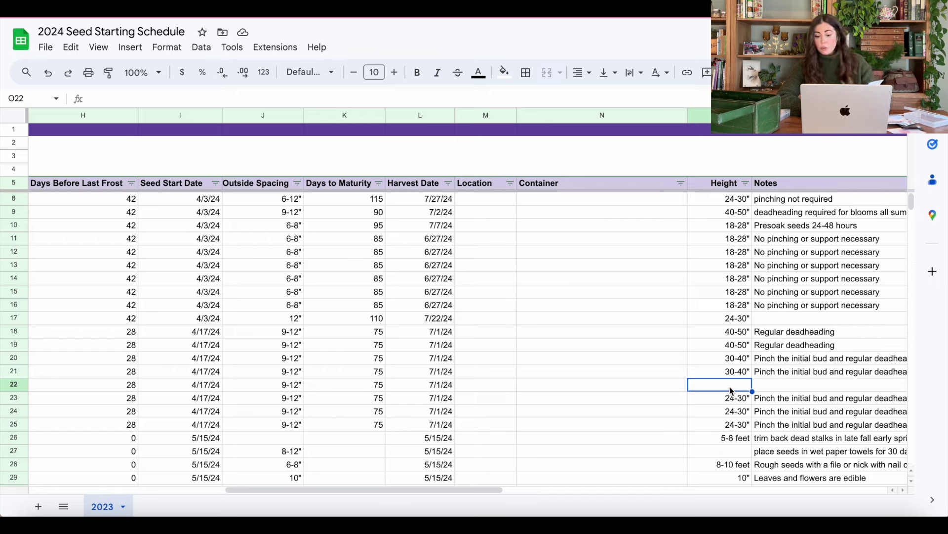
click(744, 374)
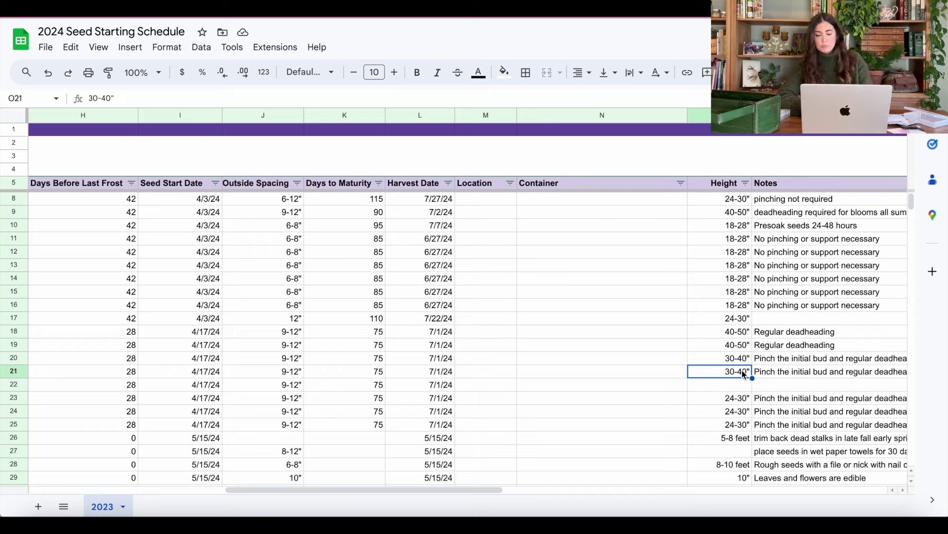
key(shift+Right)
key(ctrl+c)
click(741, 389)
key(ctrl+v)
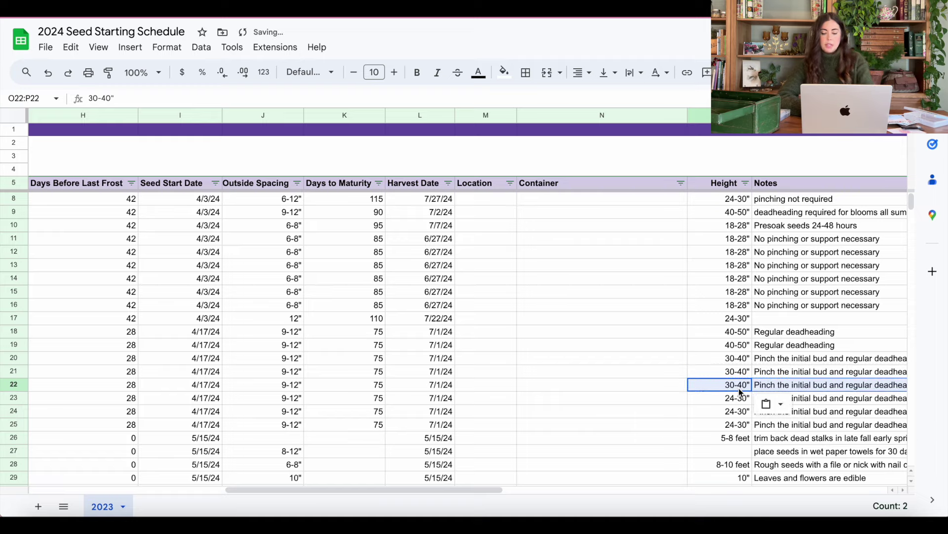
scroll(696, 398, left, 10)
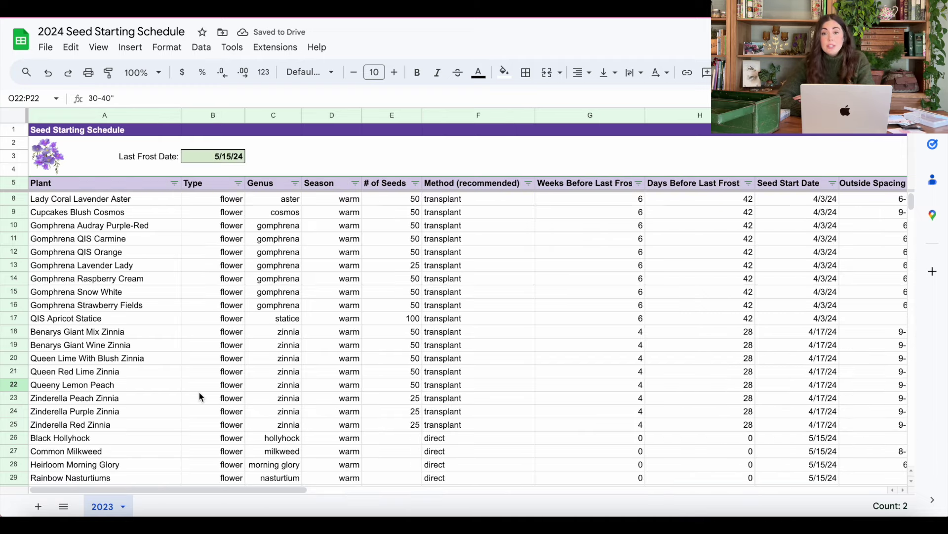
Insert a new row 23 and name it Queeny Lime Orange
click(19, 398)
right_click(19, 398)
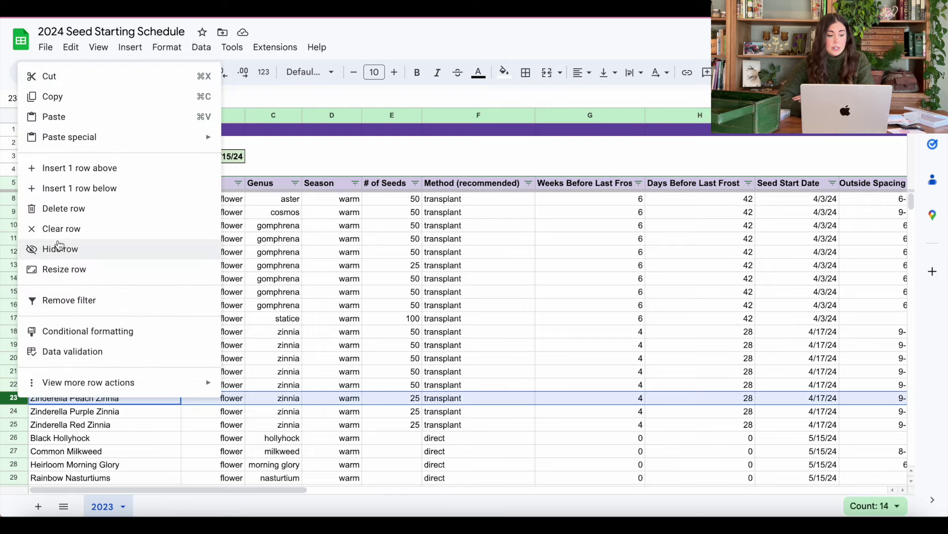
click(84, 174)
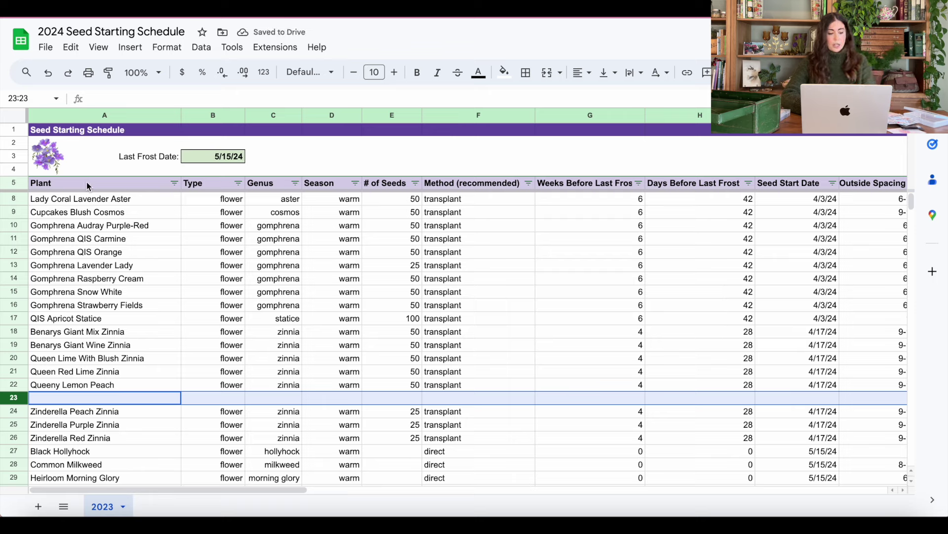
click(78, 395)
text(Queent L)
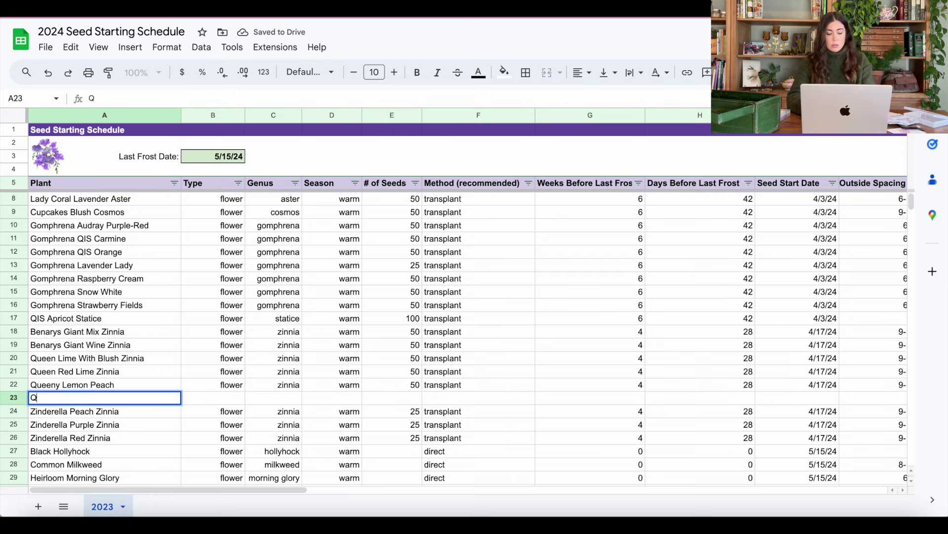
key(BackSpace)
key(BackSpace)
key(BackSpace)
text(L)
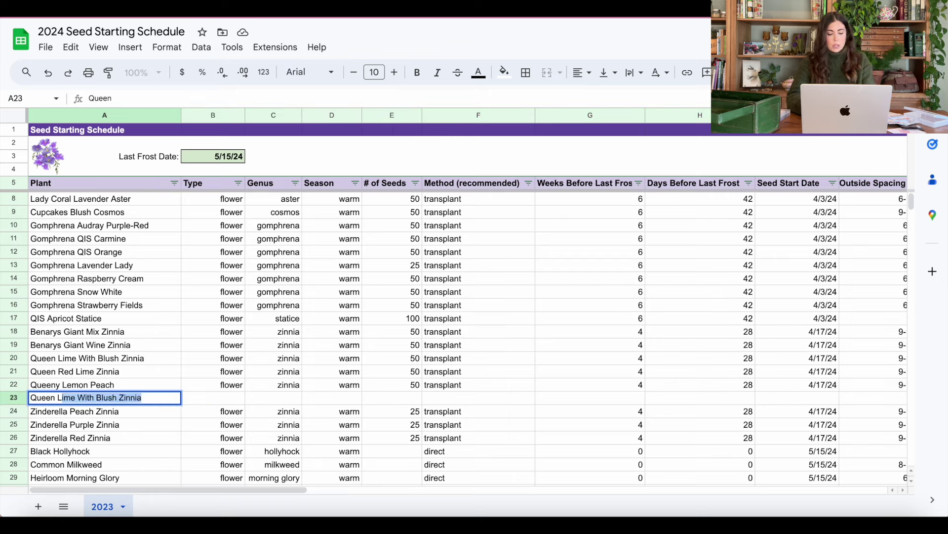
text(ime Orange)
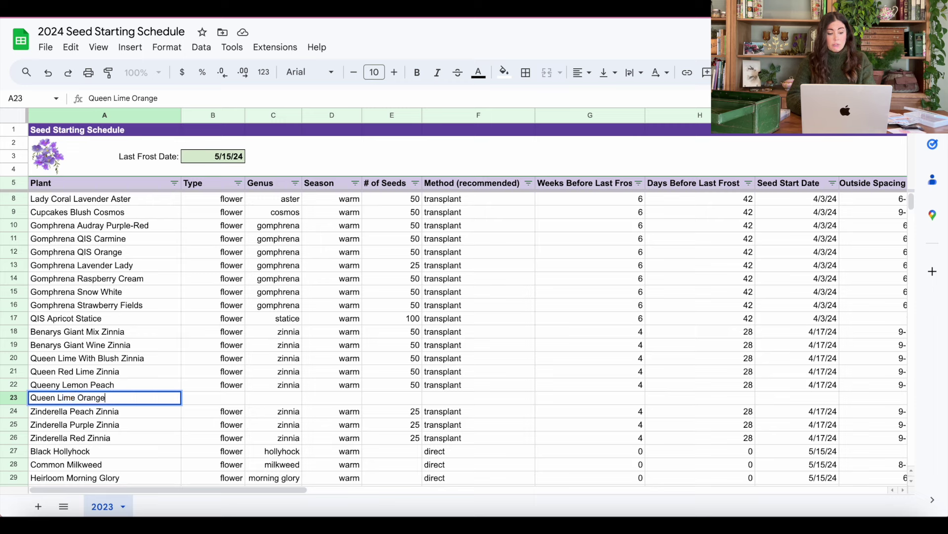
click(54, 397)
text(y)
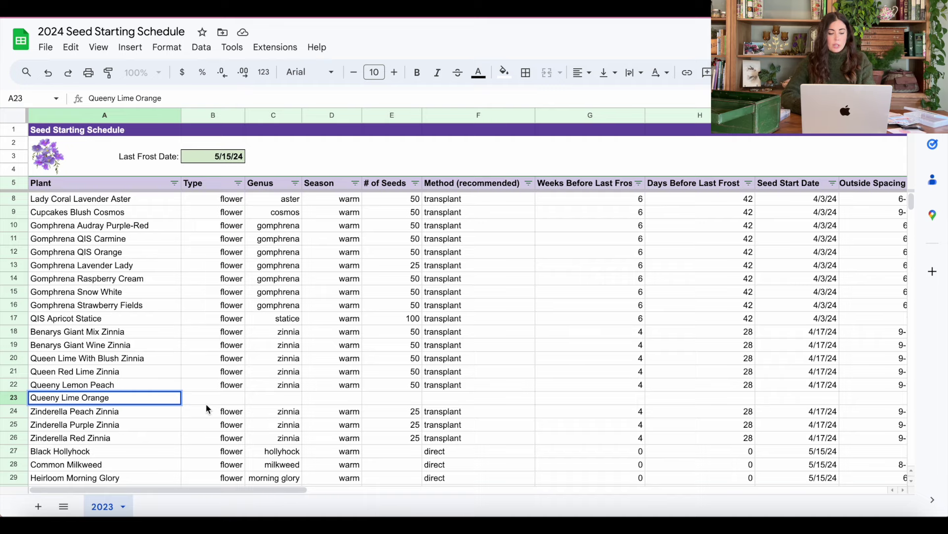
click(222, 399)
Copy Queeny Lemon Peach's B22:L22 details into the Queeny Lime Orange row
click(231, 388)
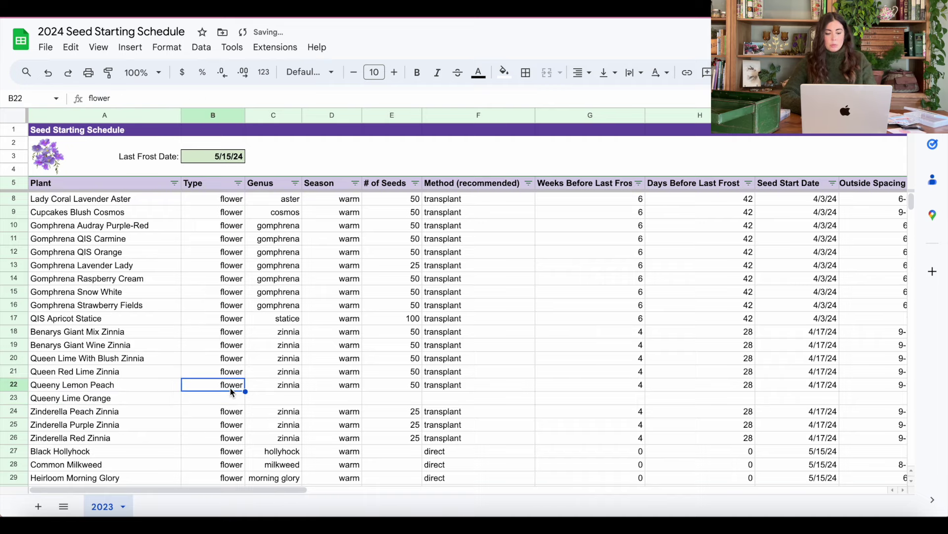
key(ctrl+shift+Right)
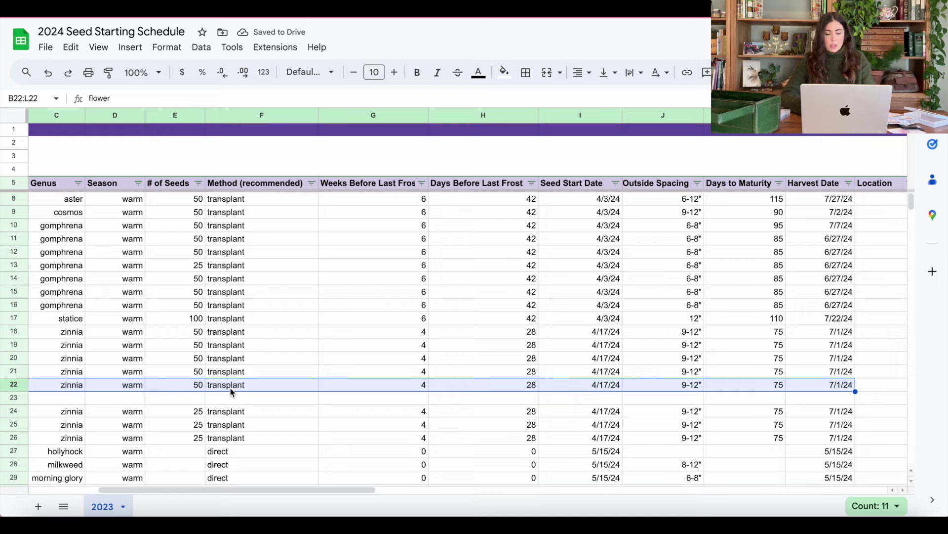
key(ctrl+c)
scroll(230, 388, left, 4)
click(233, 400)
key(ctrl+v)
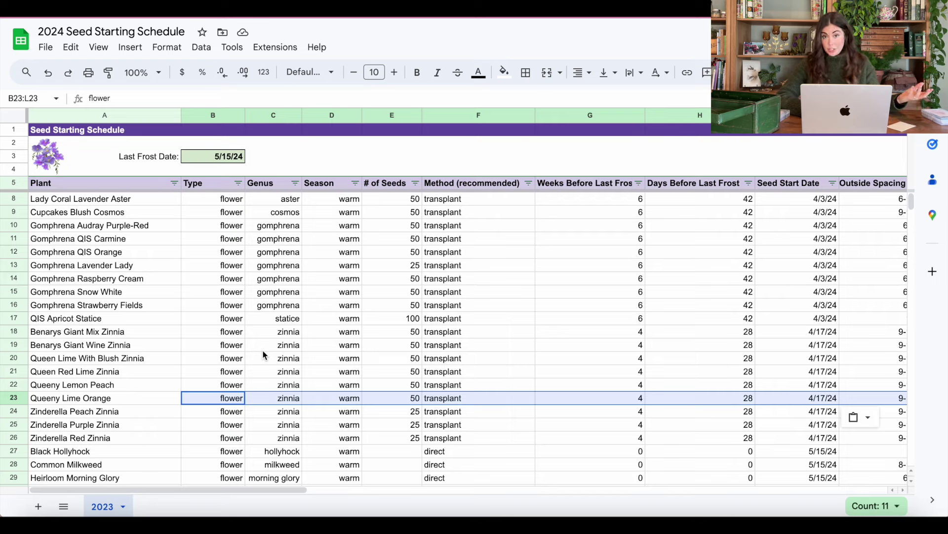
scroll(263, 355, down, 3)
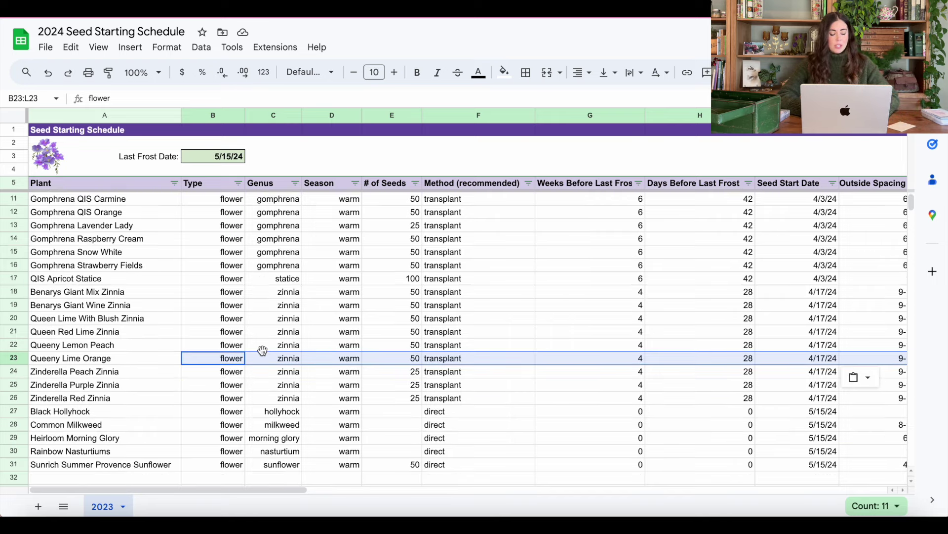
Add Double Majorette Champagne Hollyhock in row 32 and autofit column A to it
click(89, 436)
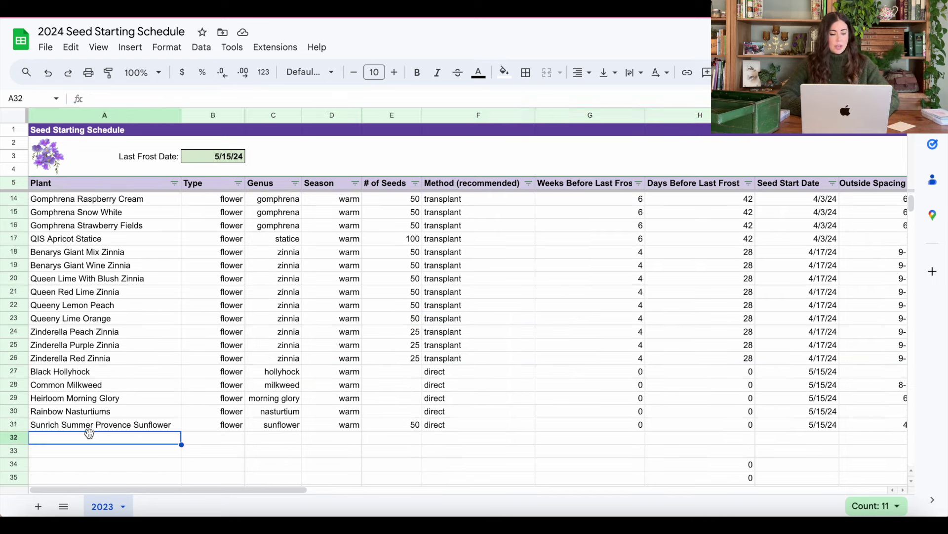
text(Doub)
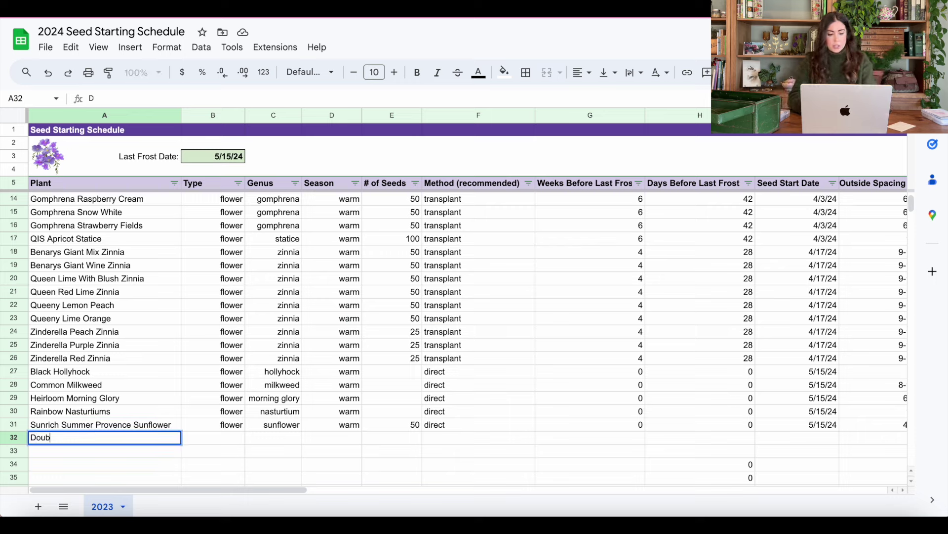
text(le Ma)
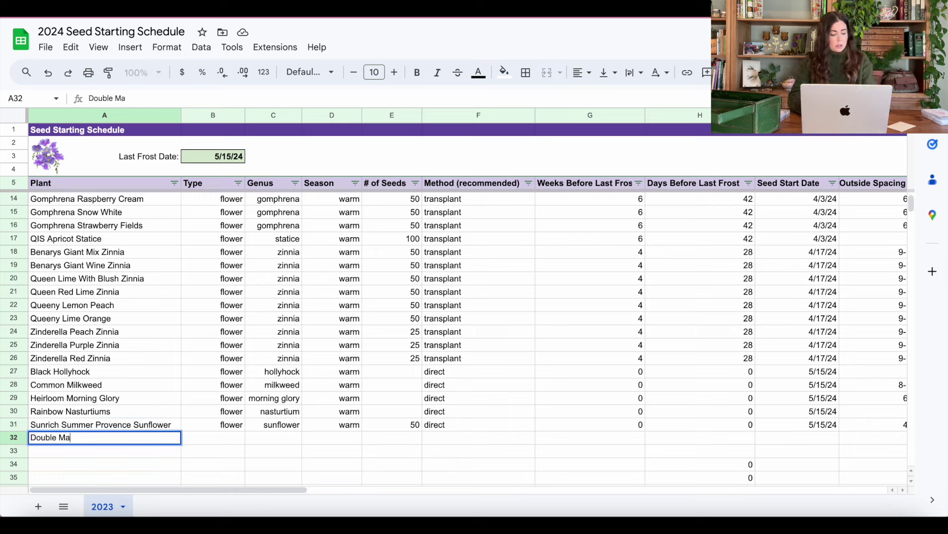
text(jorette )
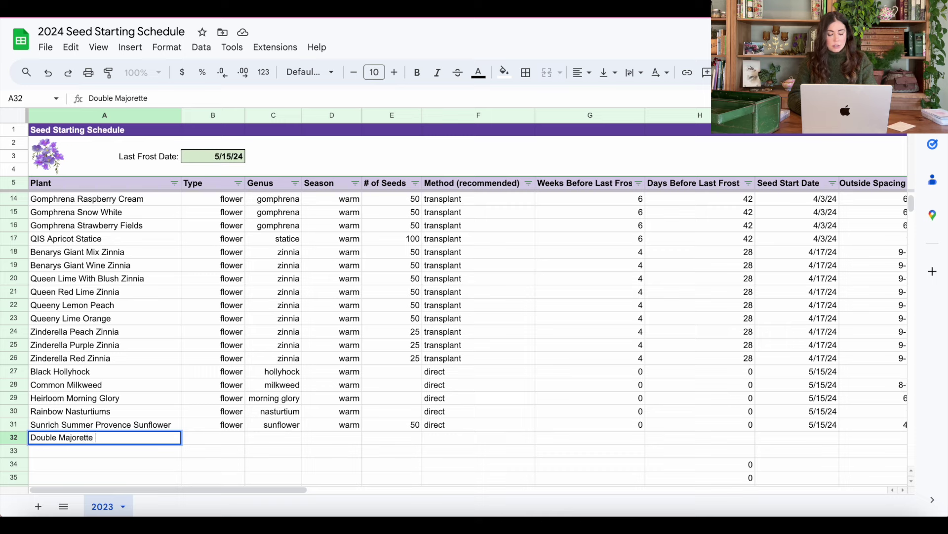
text(Champ)
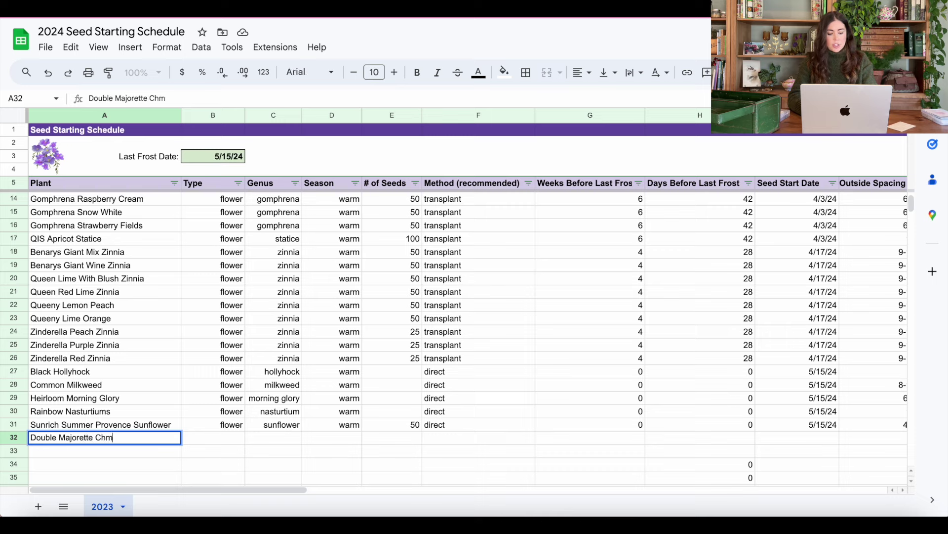
text(agne)
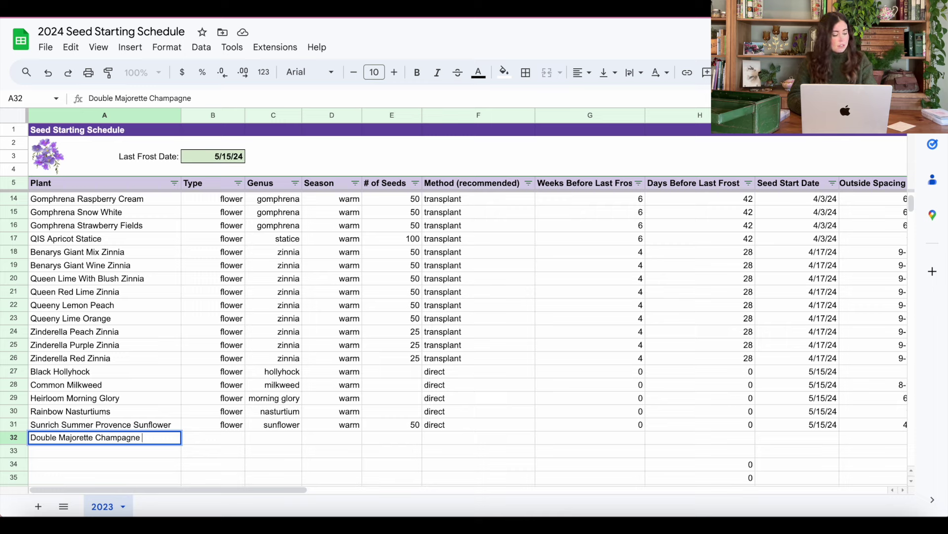
text( Holly)
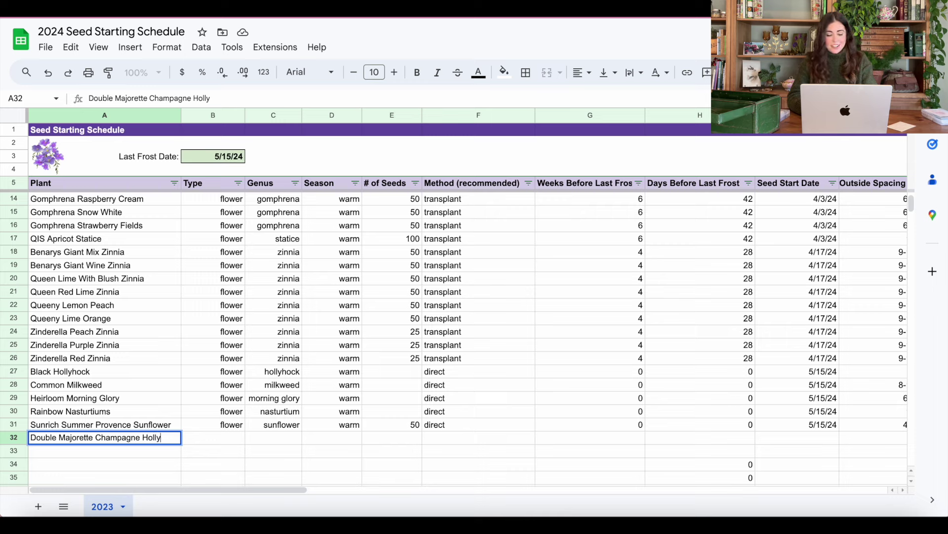
text(hock)
key(Return)
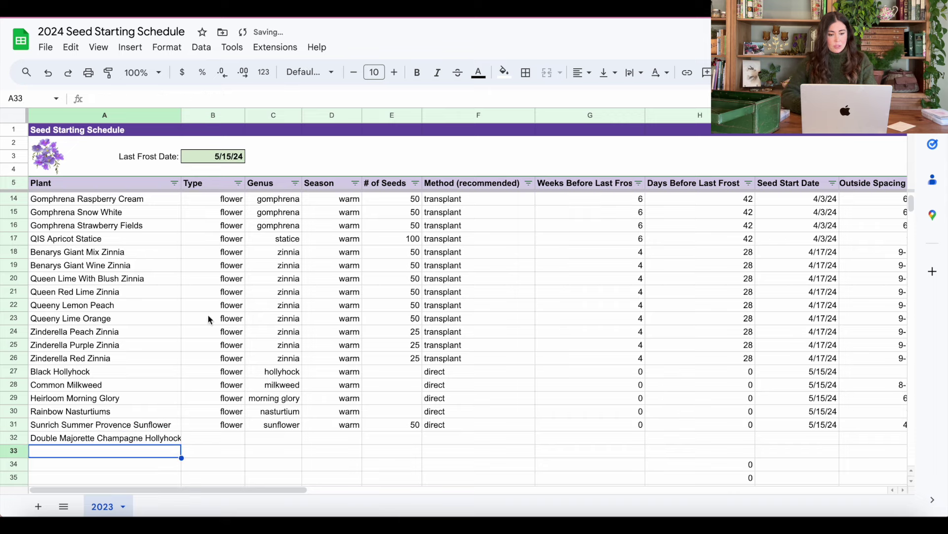
double_click(182, 115)
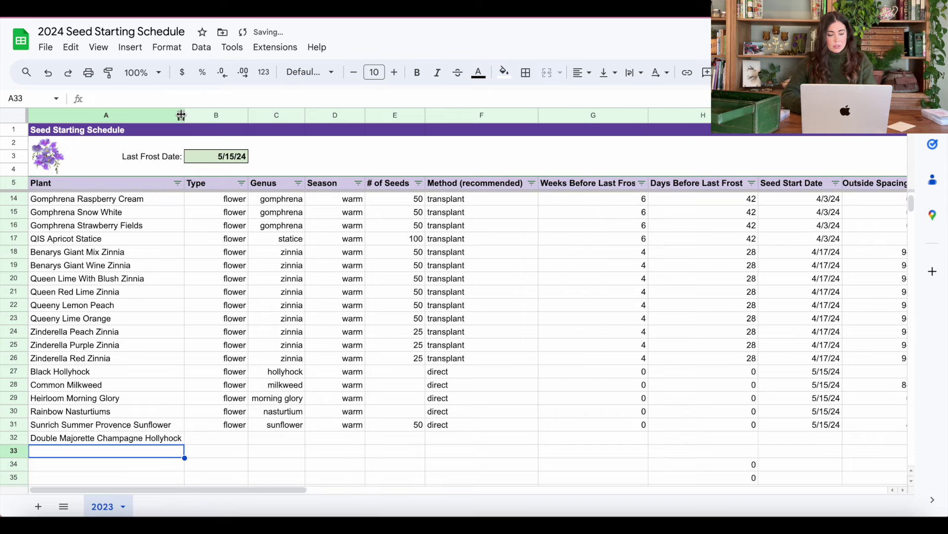
Enter flower, hollyhock and warm as its Type, Genus and Season
click(220, 438)
text(flower)
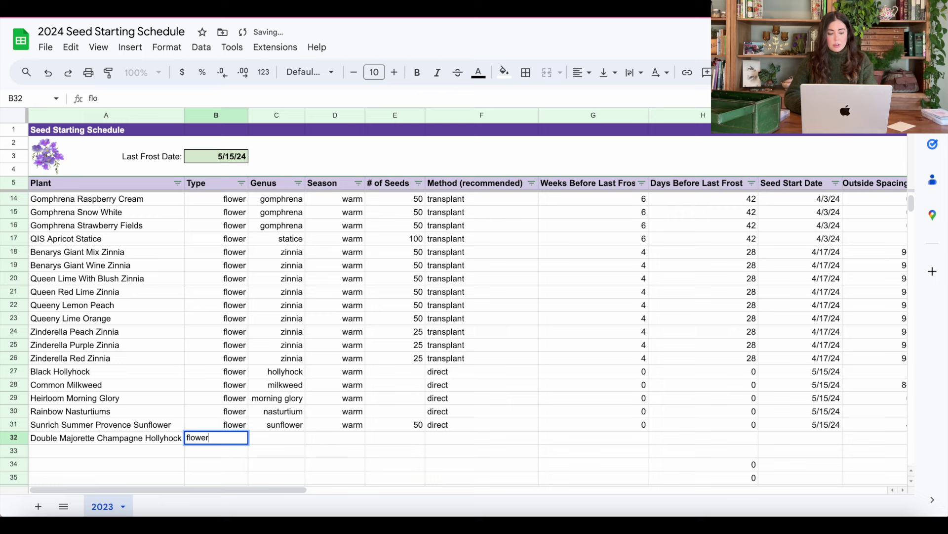
key(Tab)
text(holl)
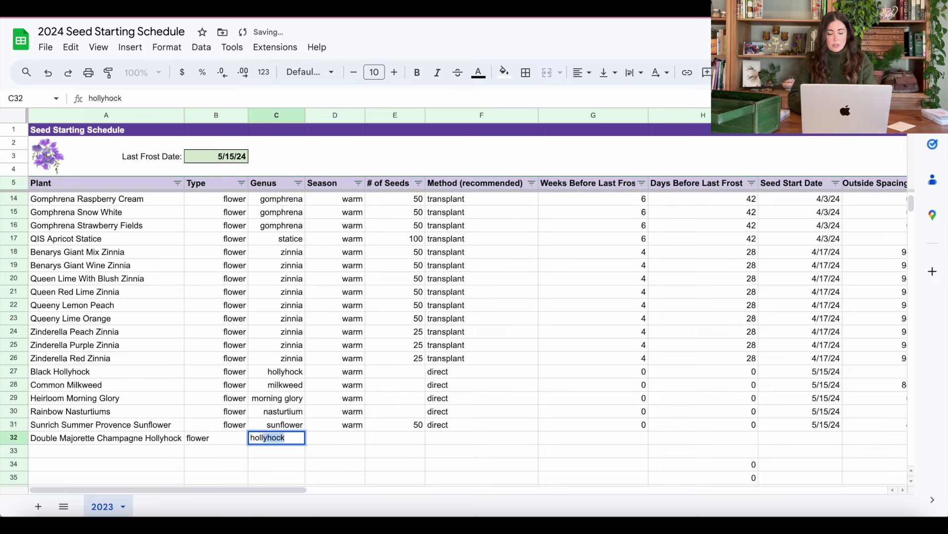
text(yhock)
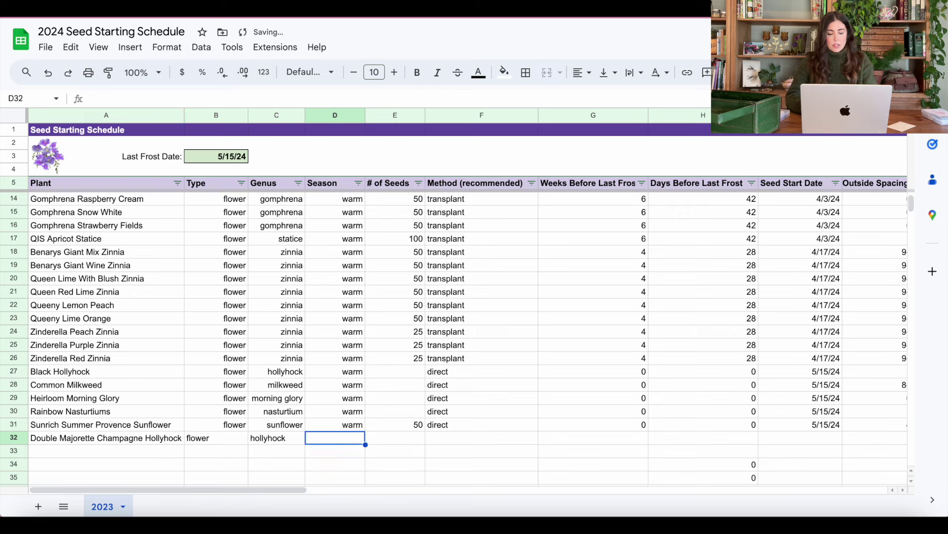
key(Tab)
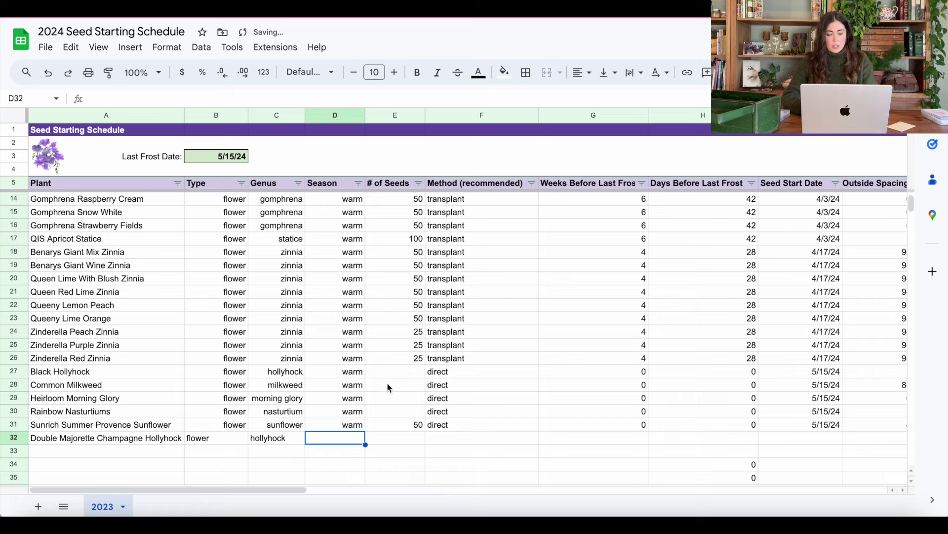
text(warm)
key(Return)
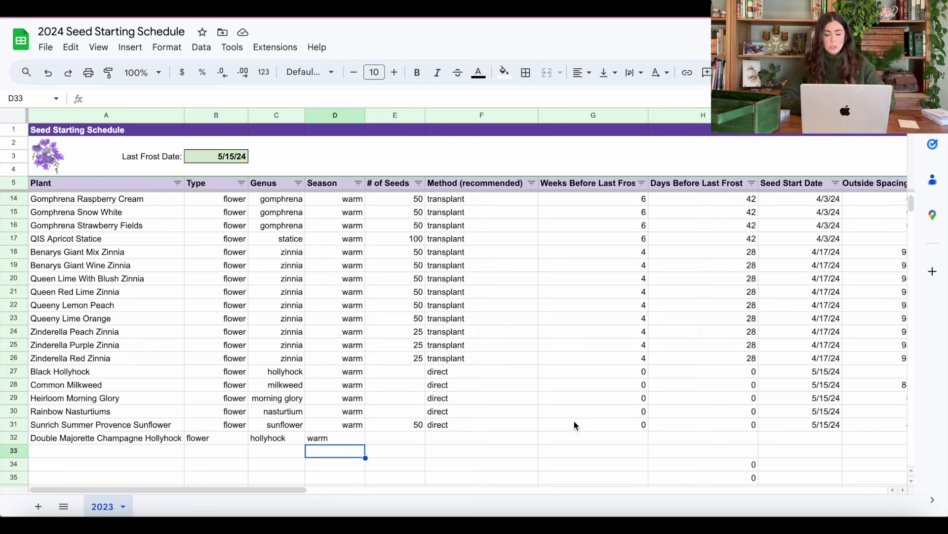
click(396, 437)
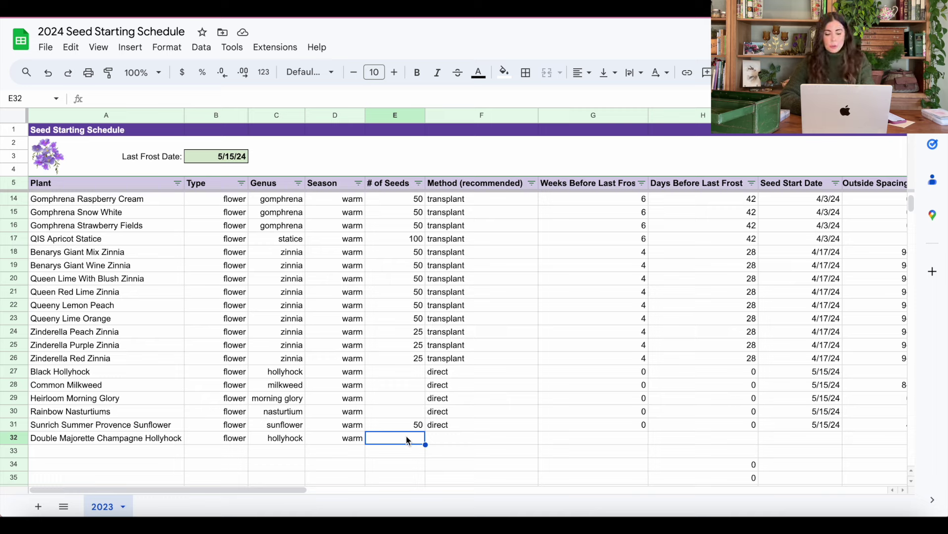
Set the hollyhock's method to direct and its outside spacing to a right-aligned 18-36"
click(461, 442)
text(direct)
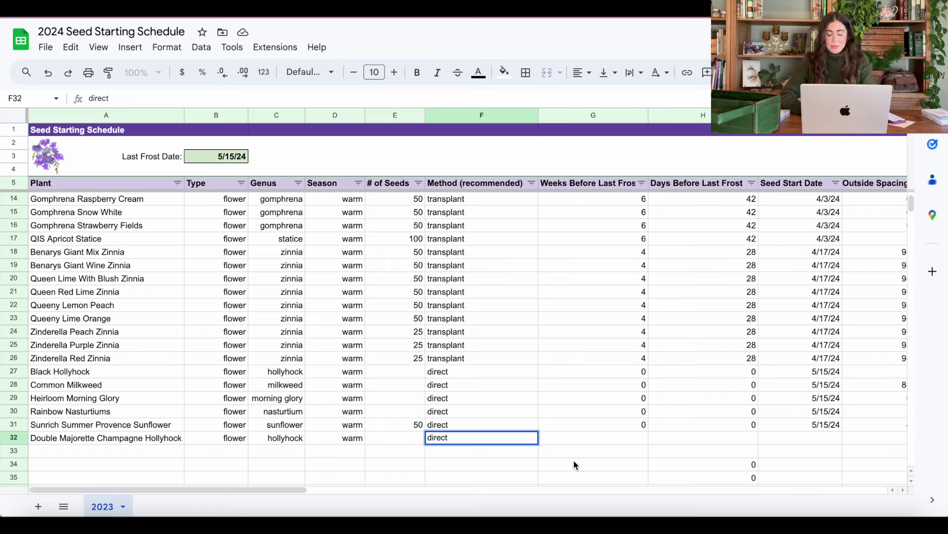
click(481, 447)
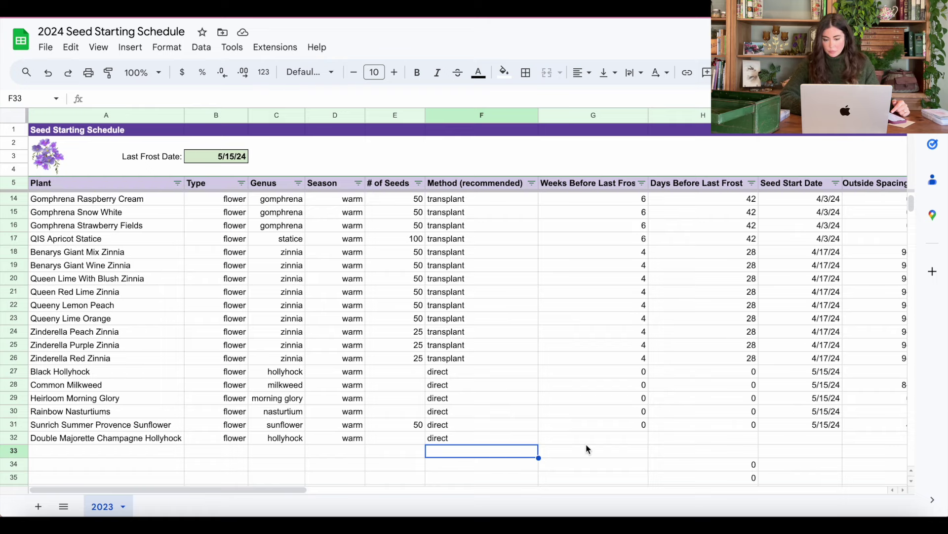
scroll(587, 446, right, 3)
click(732, 439)
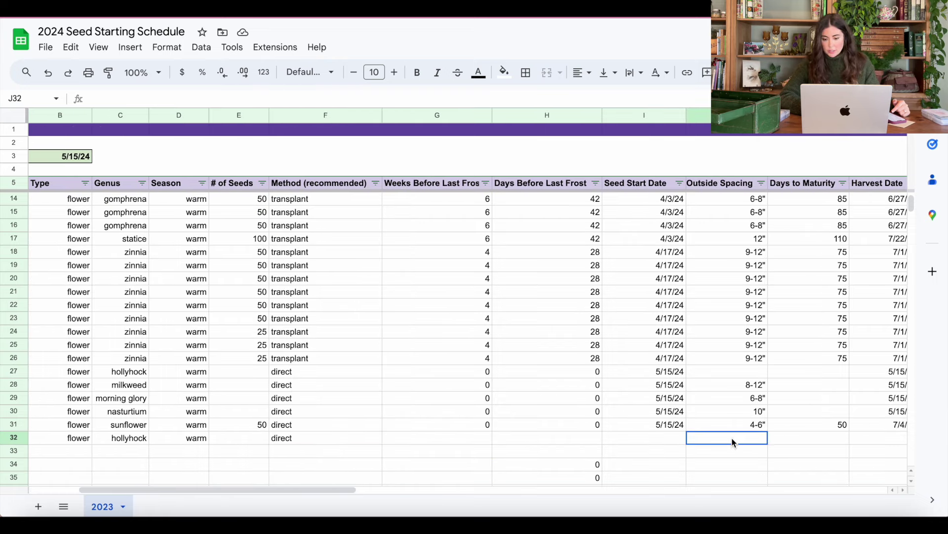
text(18-)
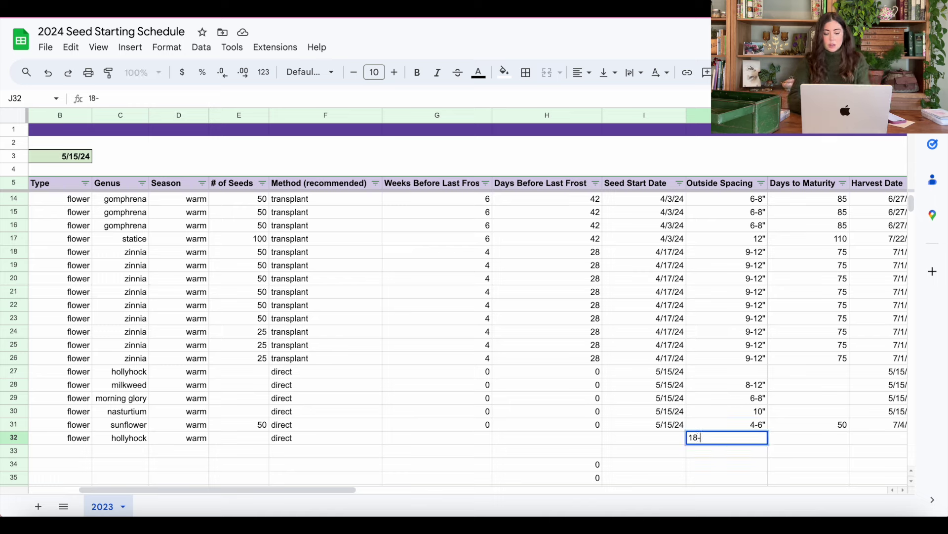
text(36")
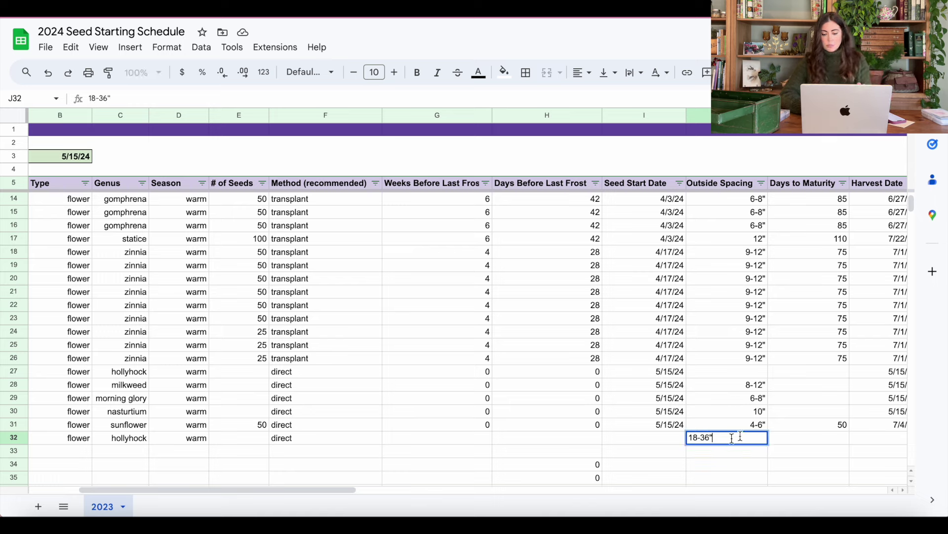
key(Return)
click(748, 441)
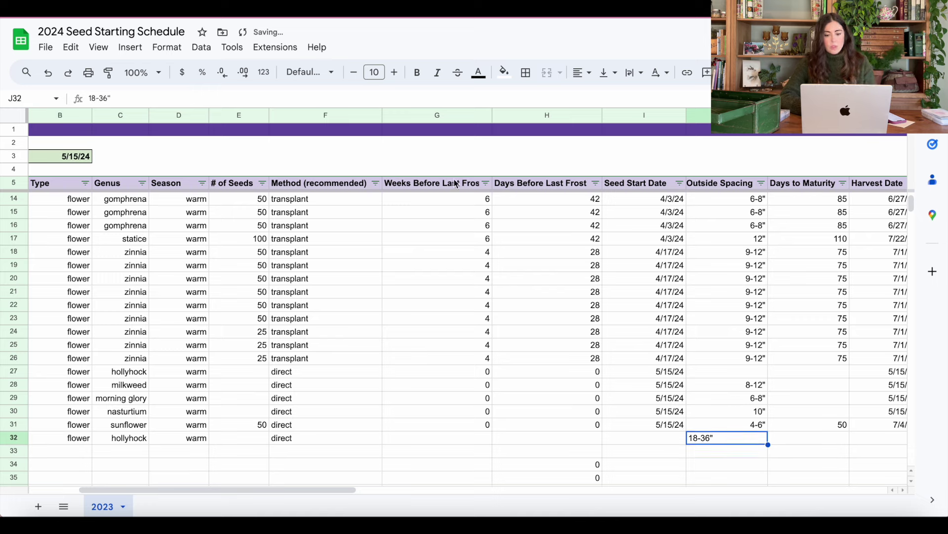
click(582, 77)
click(623, 104)
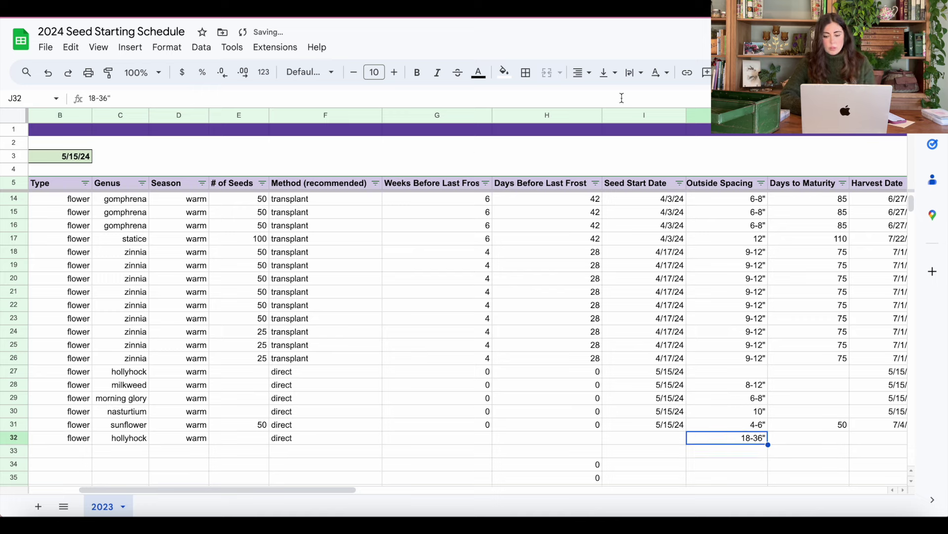
click(742, 453)
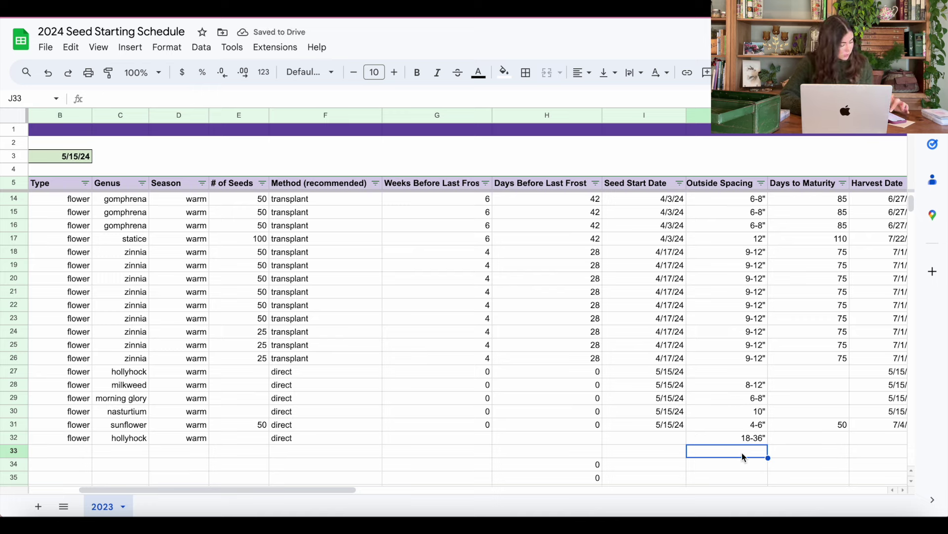
Enter 30-48" as the hollyhock's height in O32
scroll(802, 441, right, 2)
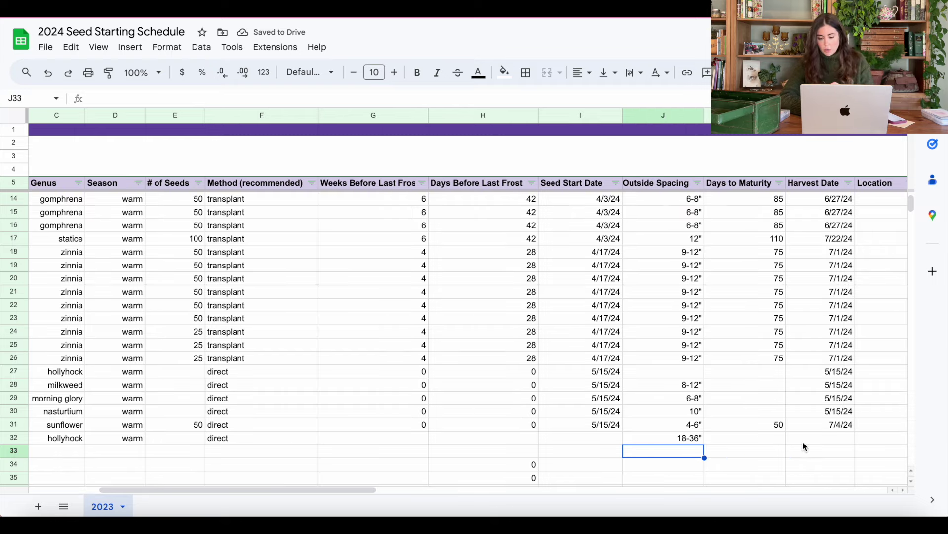
scroll(803, 443, right, 2)
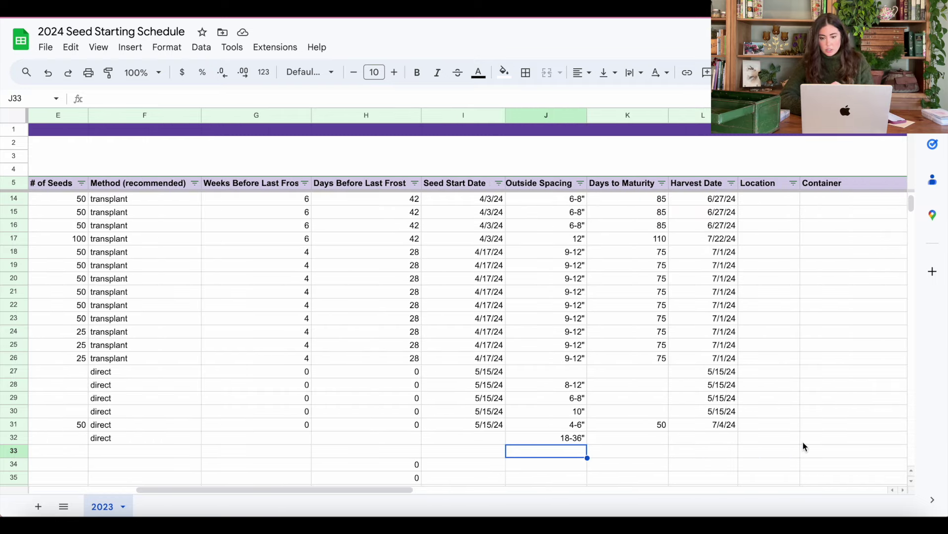
scroll(803, 443, right, 3)
click(723, 439)
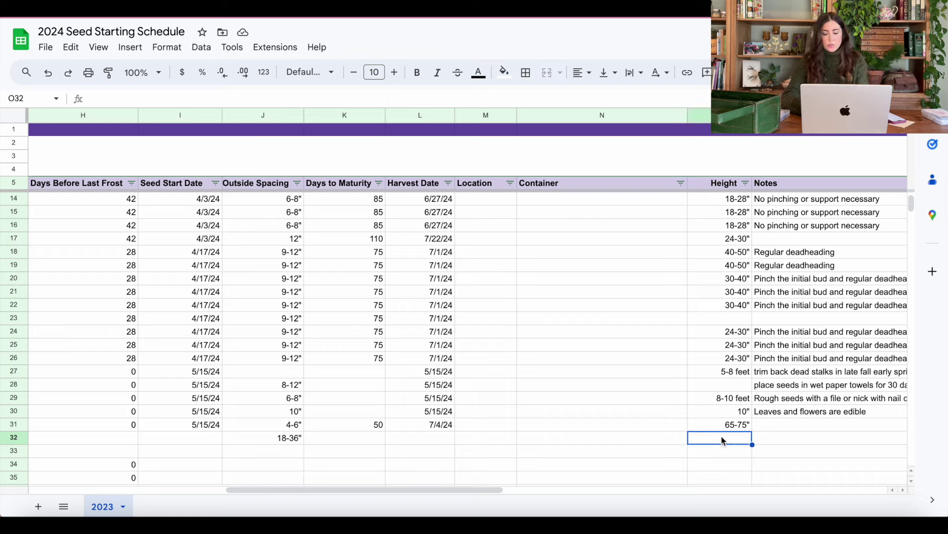
text(30)
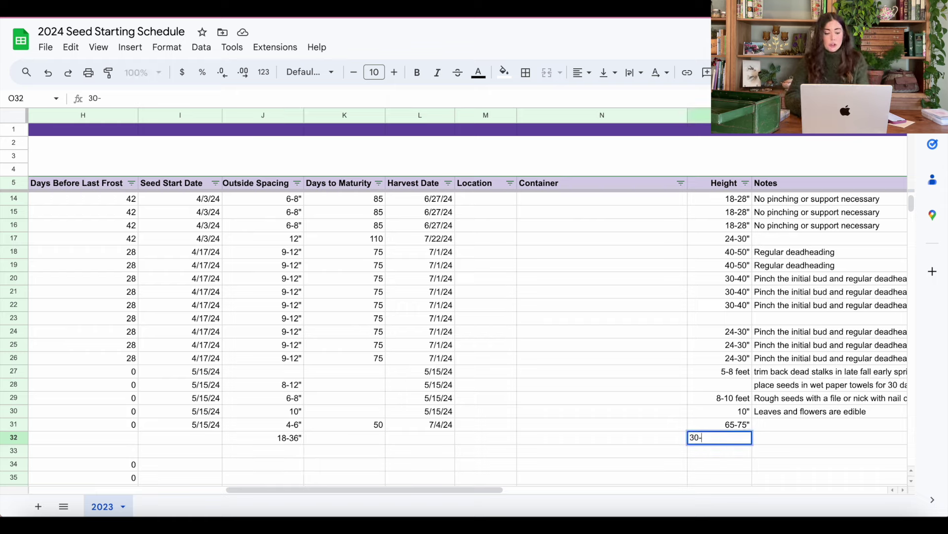
text(-48")
key(Return)
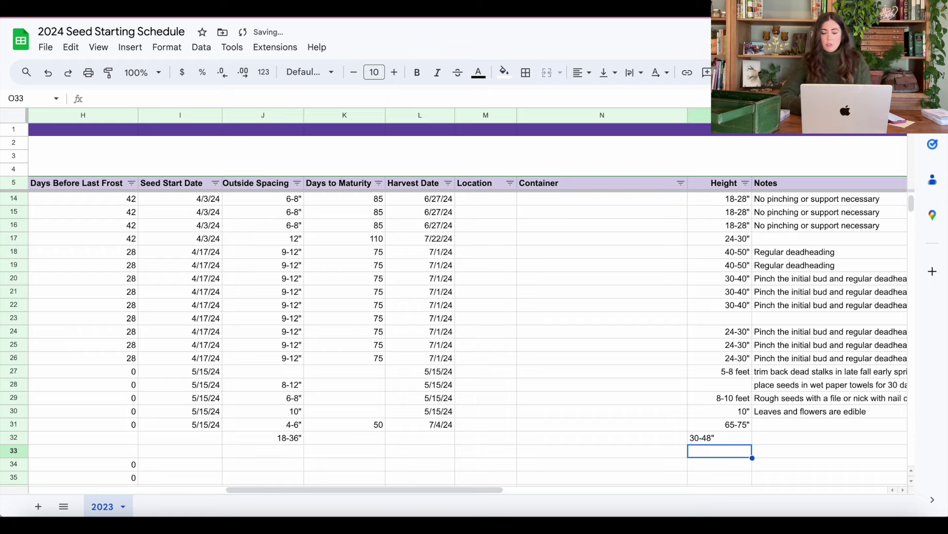
click(734, 441)
Enter 8 weeks in G32 and change F32 from direct to transplant, giving a 3/20/24 start
scroll(457, 400, left, 10)
scroll(458, 400, down, 2)
click(548, 411)
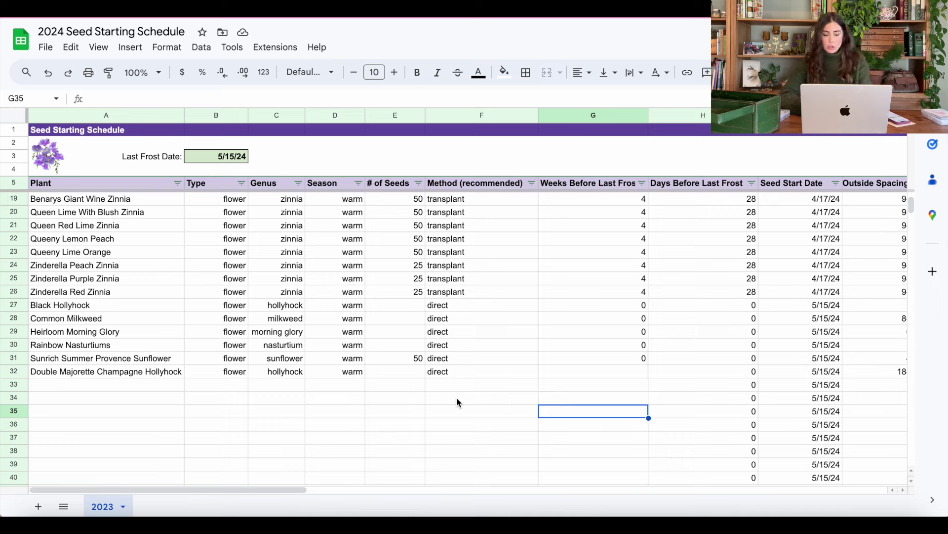
click(621, 371)
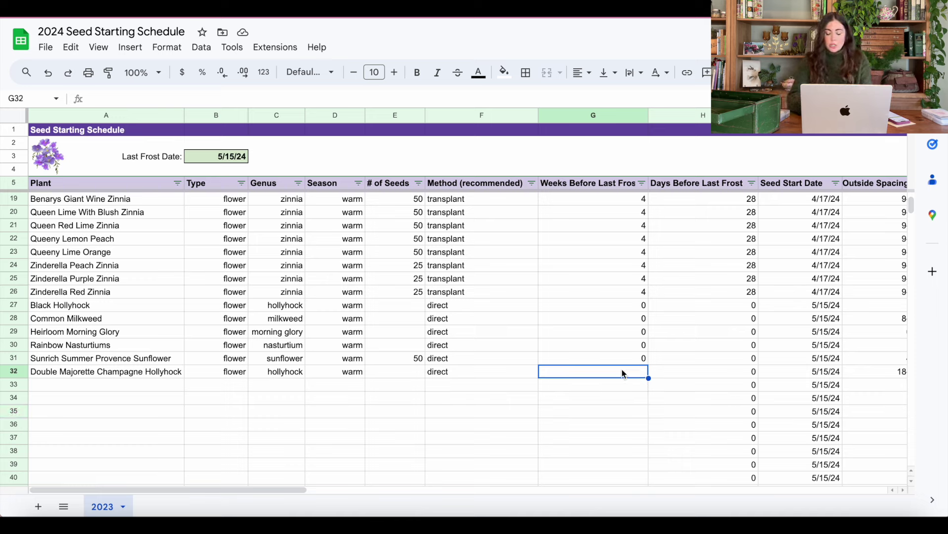
text(8)
key(Return)
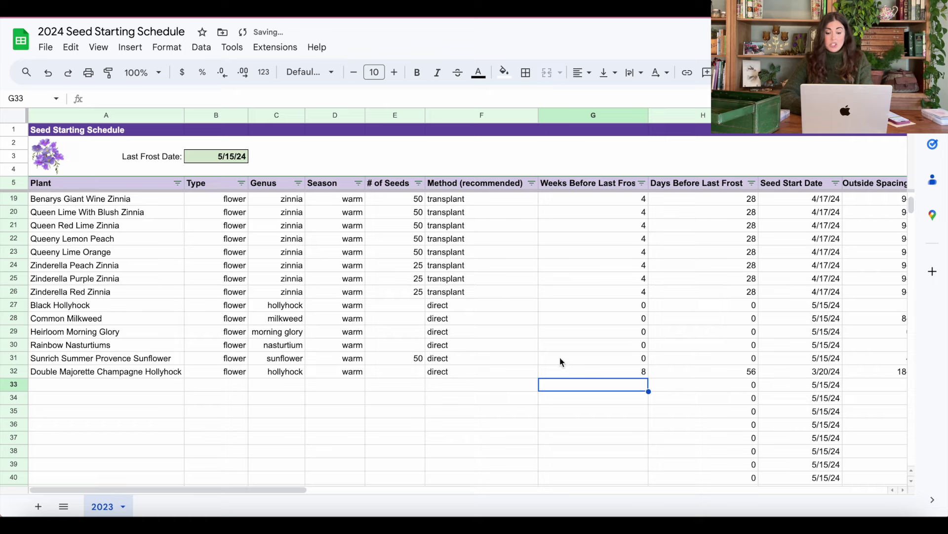
click(497, 377)
text(transplant)
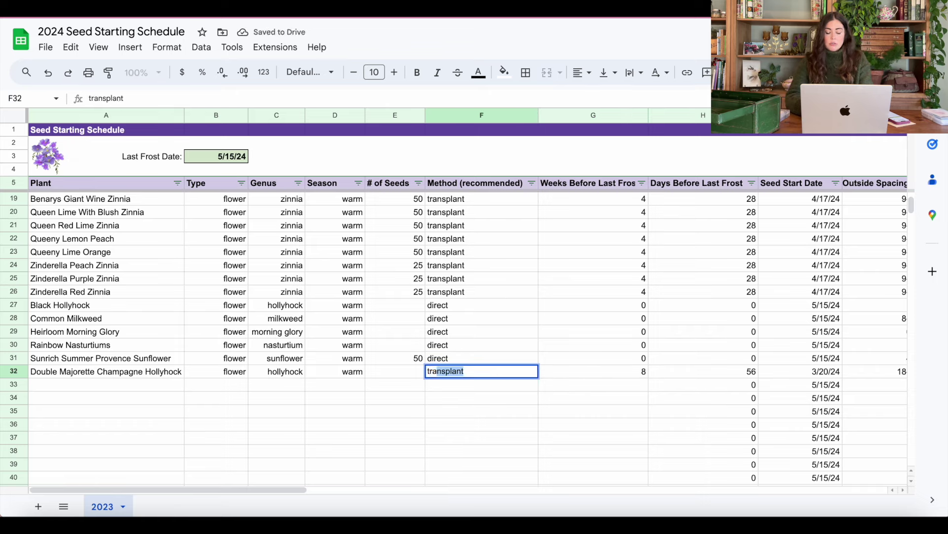
key(Return)
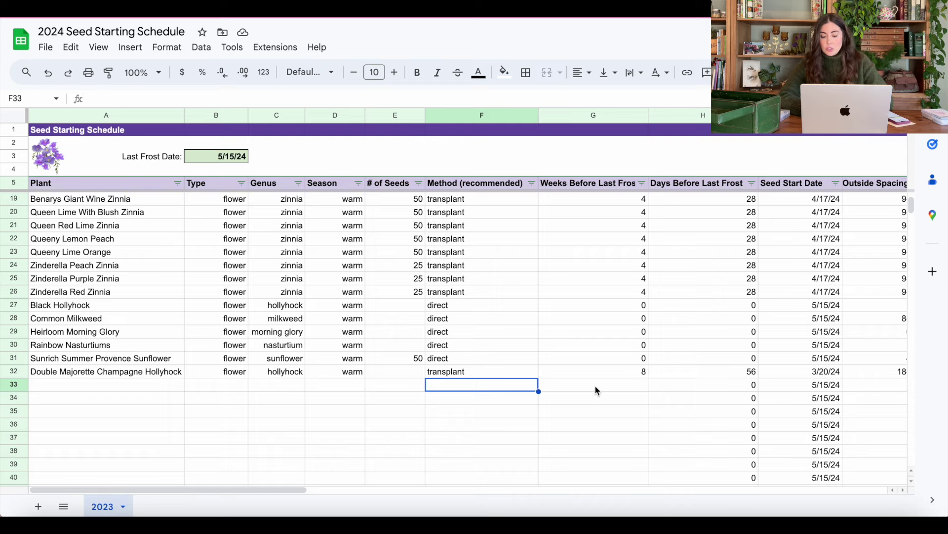
scroll(595, 387, right, 3)
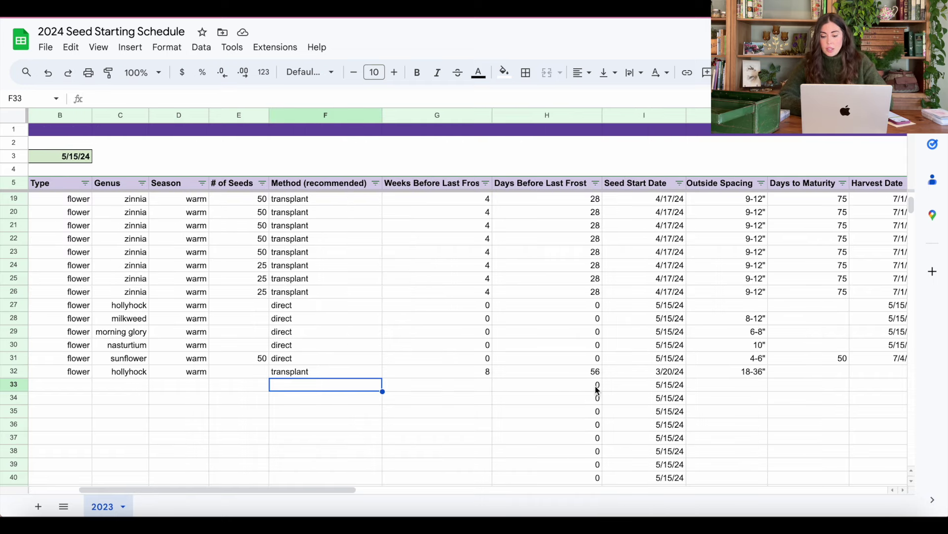
click(663, 374)
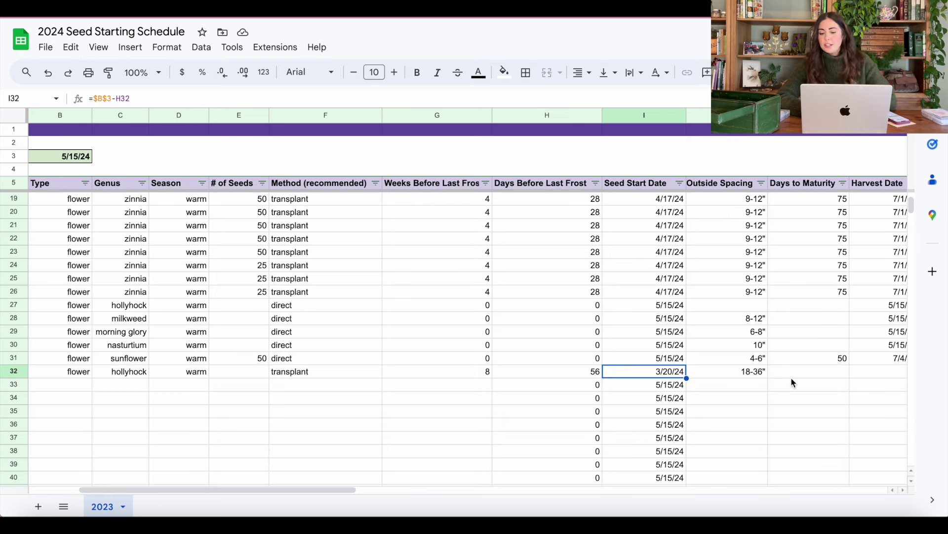
Fill L31's Harvest Date formula down to L36 to cover the hollyhock row
scroll(791, 378, right, 3)
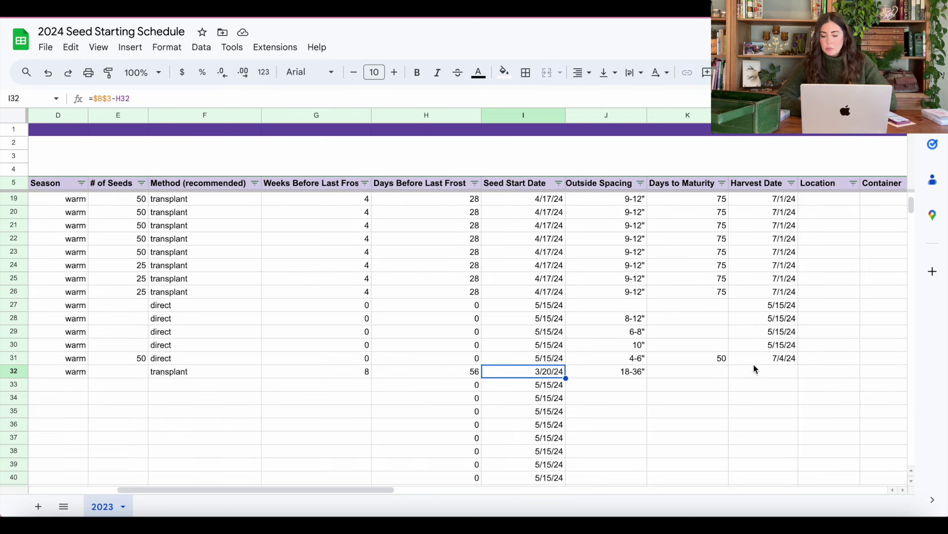
click(772, 357)
drag(797, 364, 796, 424)
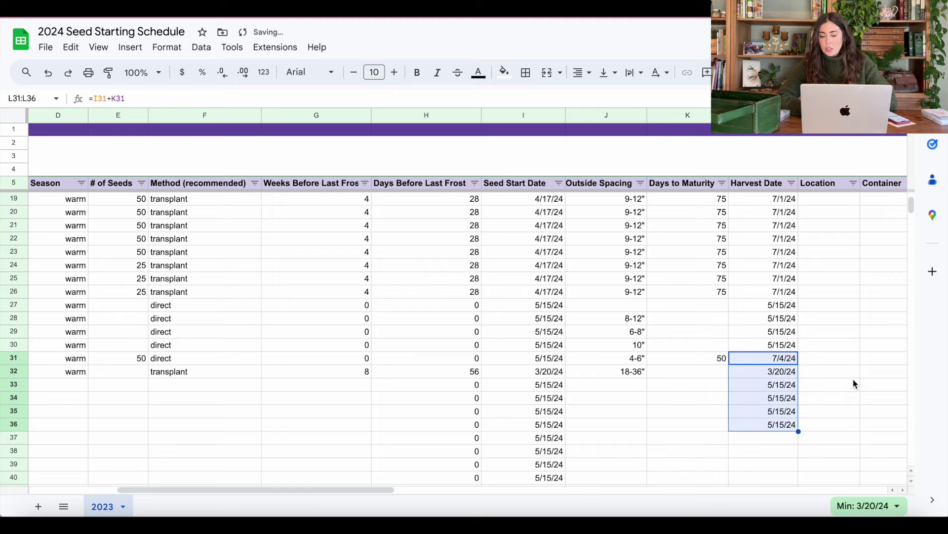
scroll(852, 378, right, 5)
scroll(852, 378, up, 1)
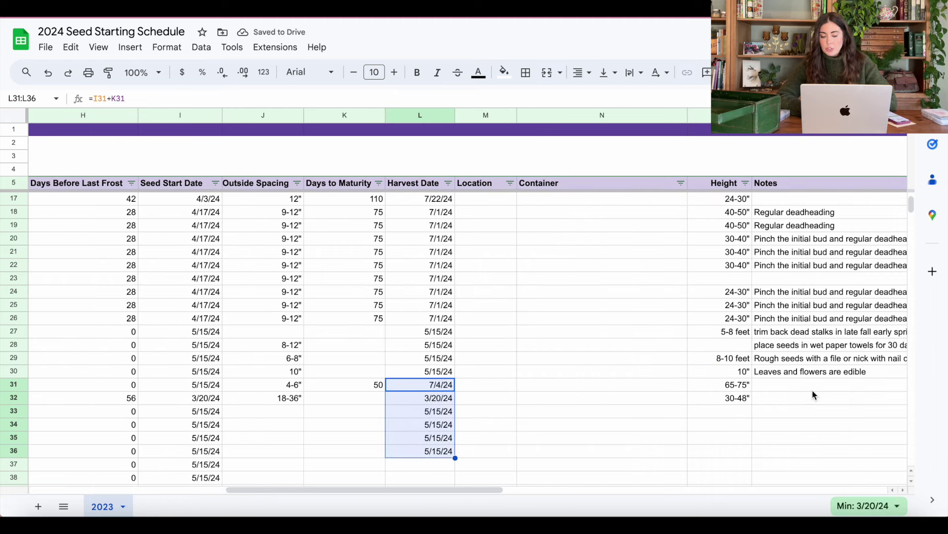
scroll(813, 390, right, 2)
scroll(813, 393, left, 10)
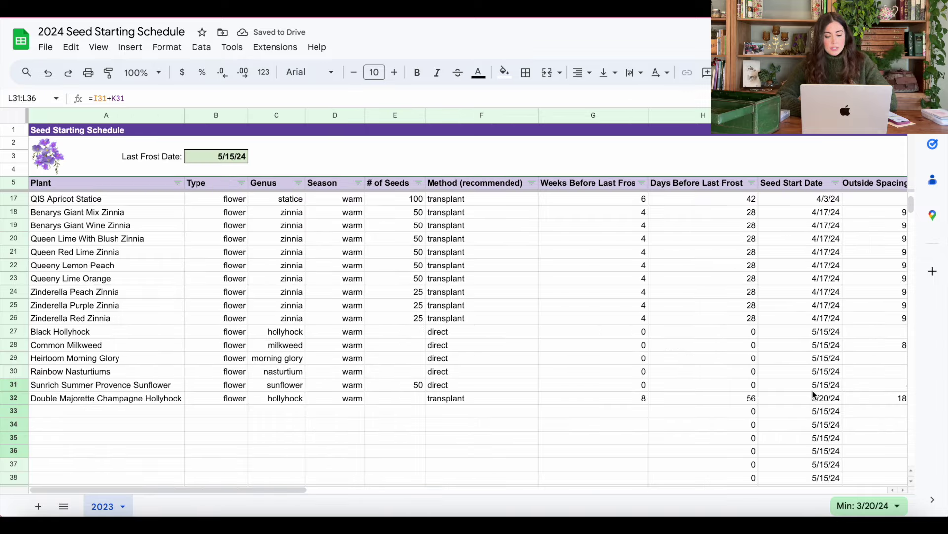